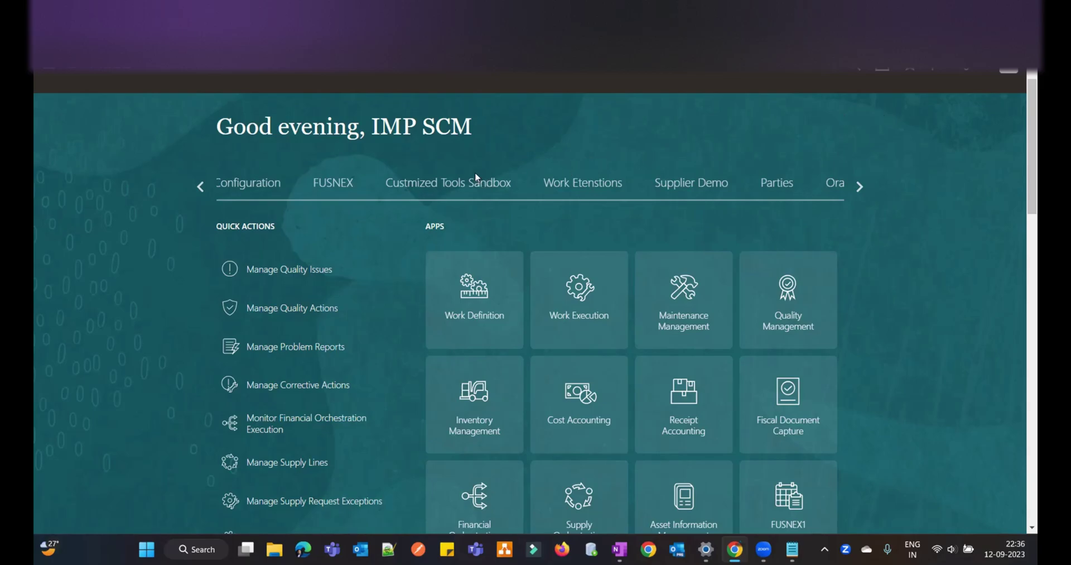
Step: Open the FUSNEX app, review its embedded Onhand Inventory Balance report, then return home
left_click(335, 191)
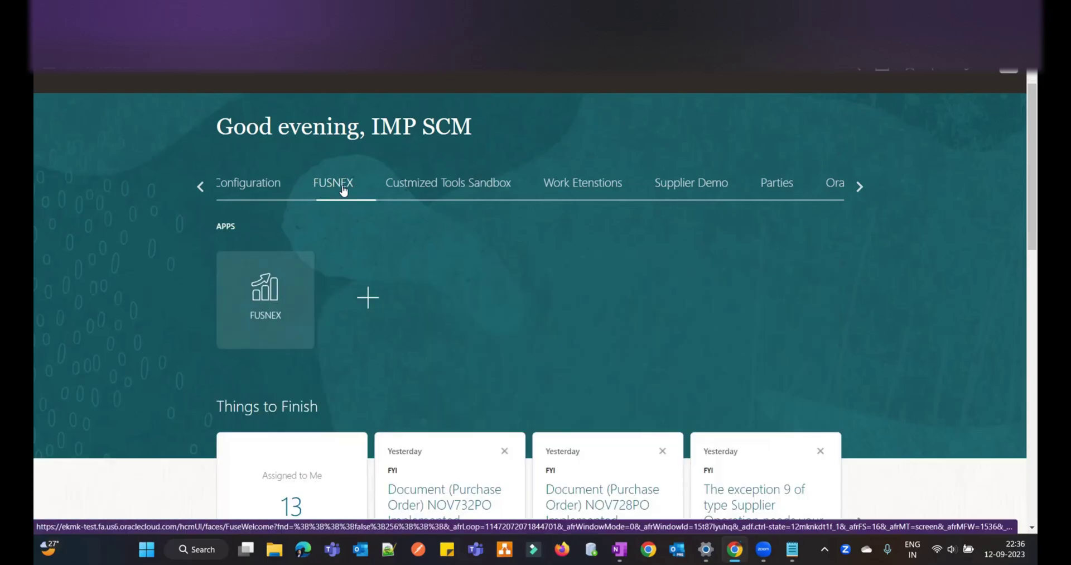
left_click(276, 291)
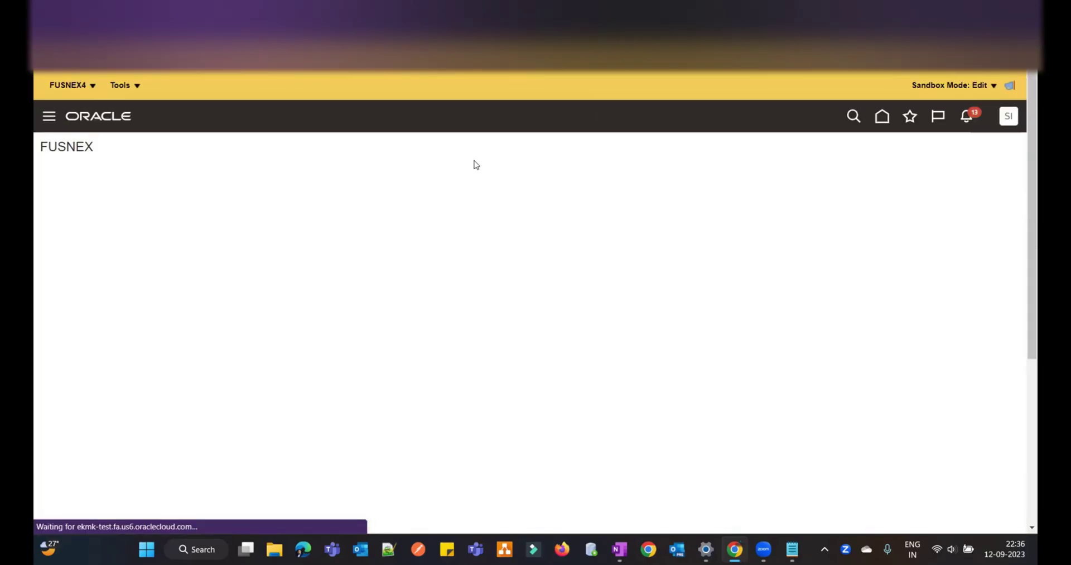
scroll(482, 204, "down", 1)
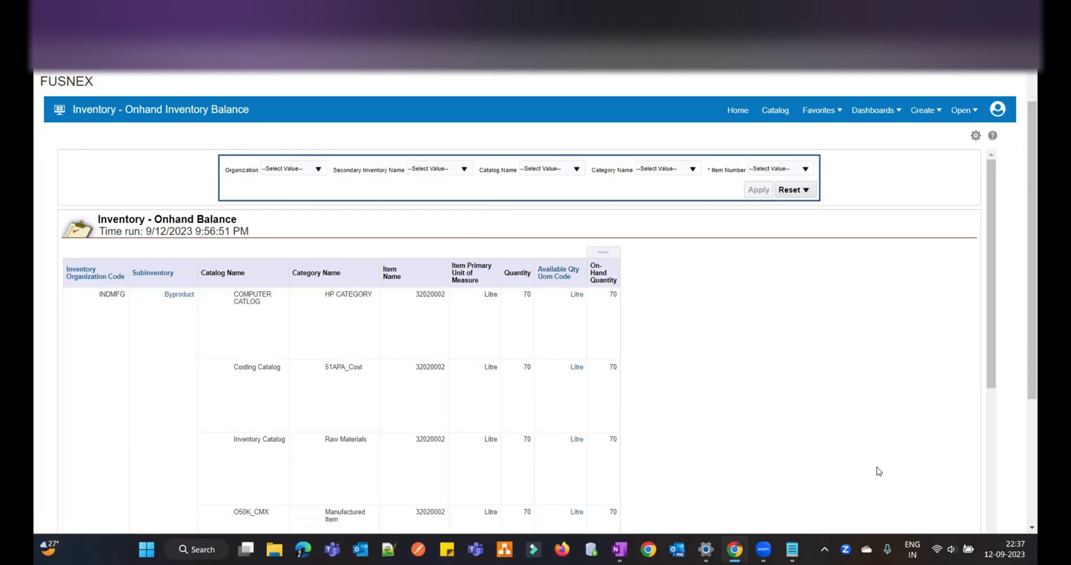
scroll(884, 435, "up", 2)
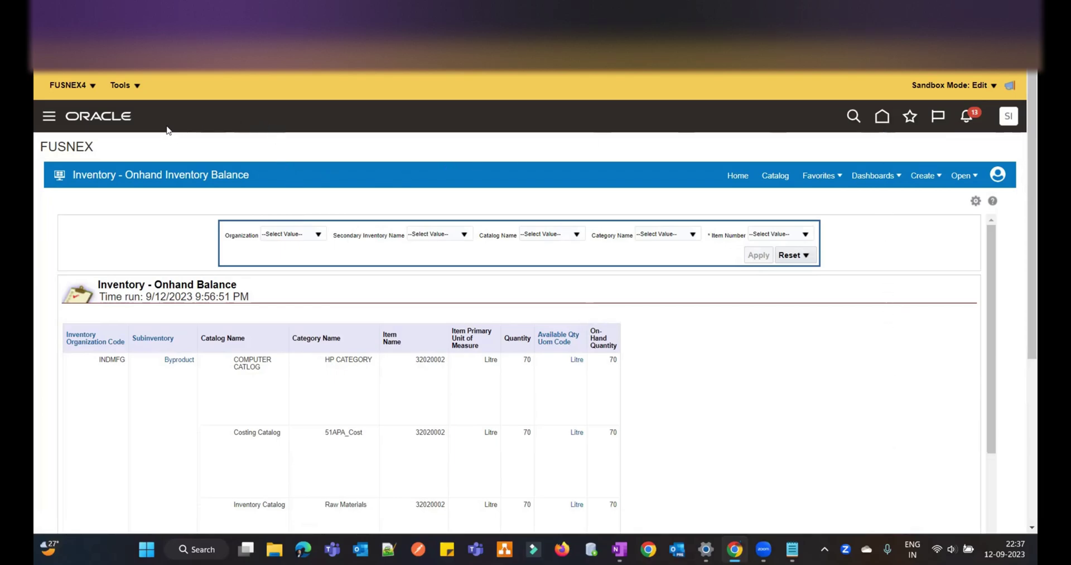
left_click(880, 119)
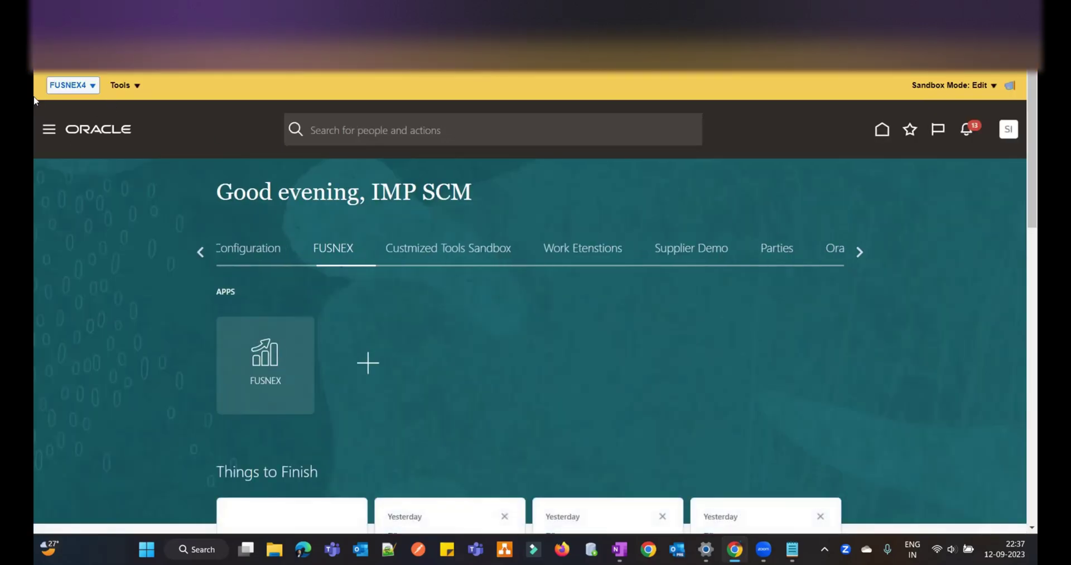
left_click(138, 90)
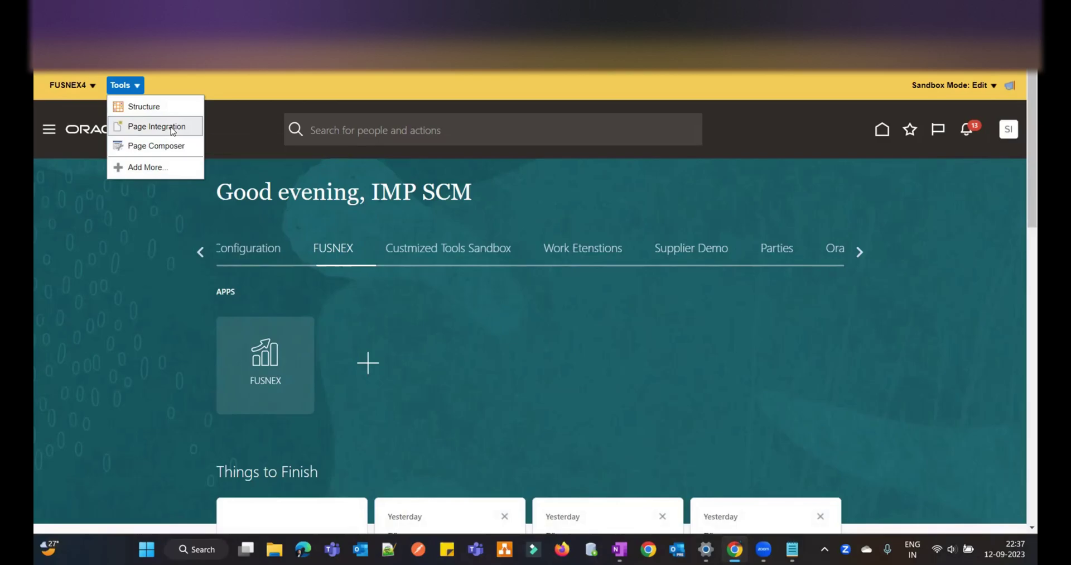
Step: In Page Integration, delete the FUSNEX and FUSNEX1 pages, confirming each deletion
left_click(172, 129)
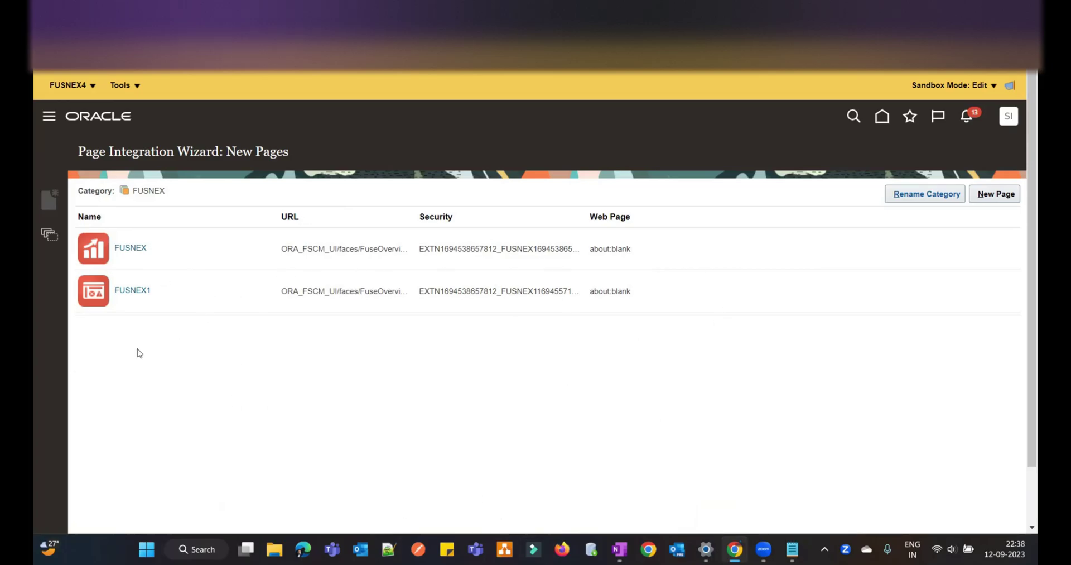
left_click(129, 248)
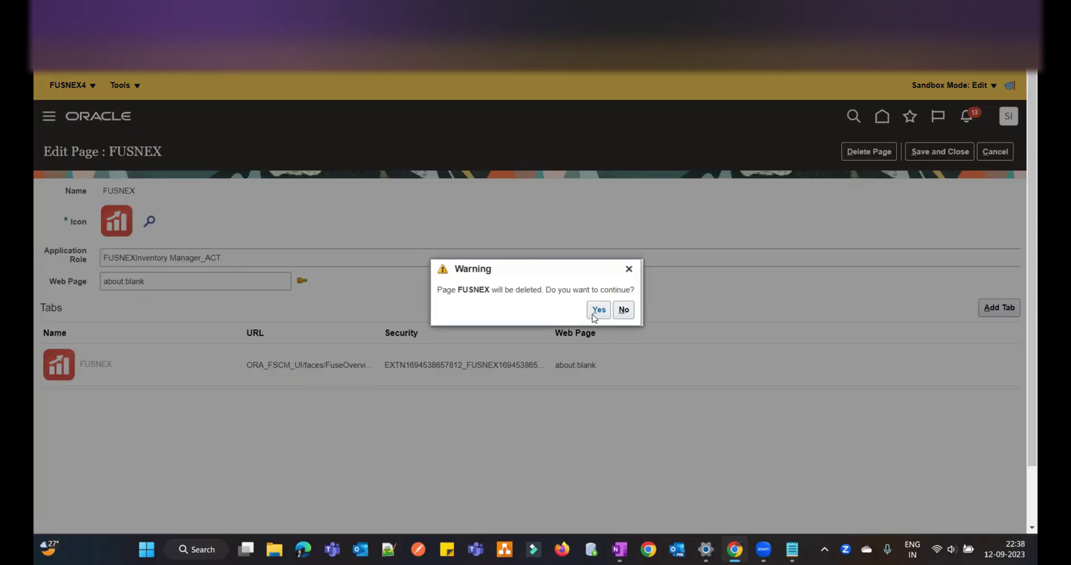
left_click(597, 310)
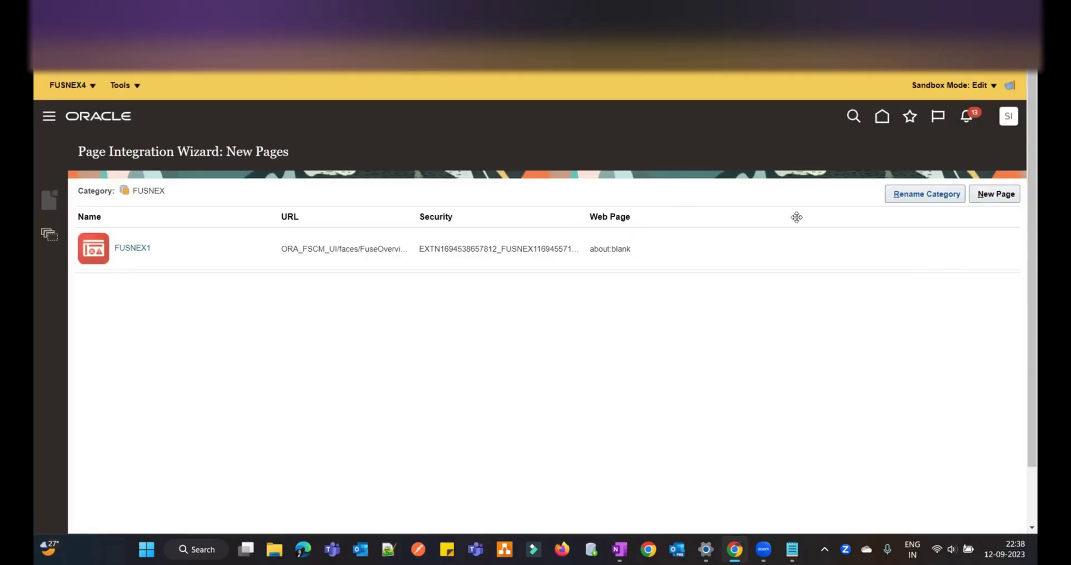
left_click(146, 249)
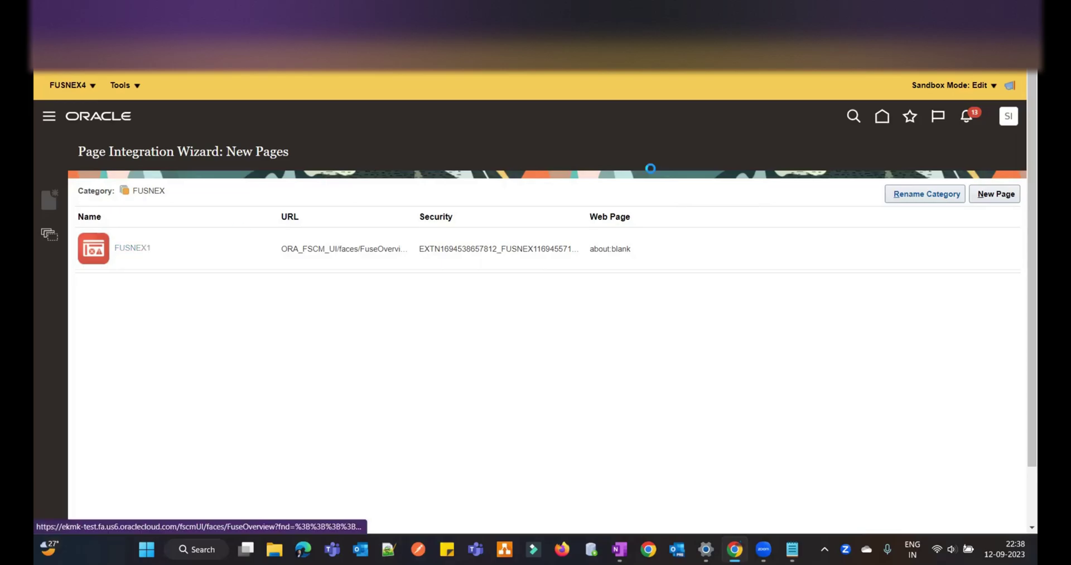
left_click(862, 154)
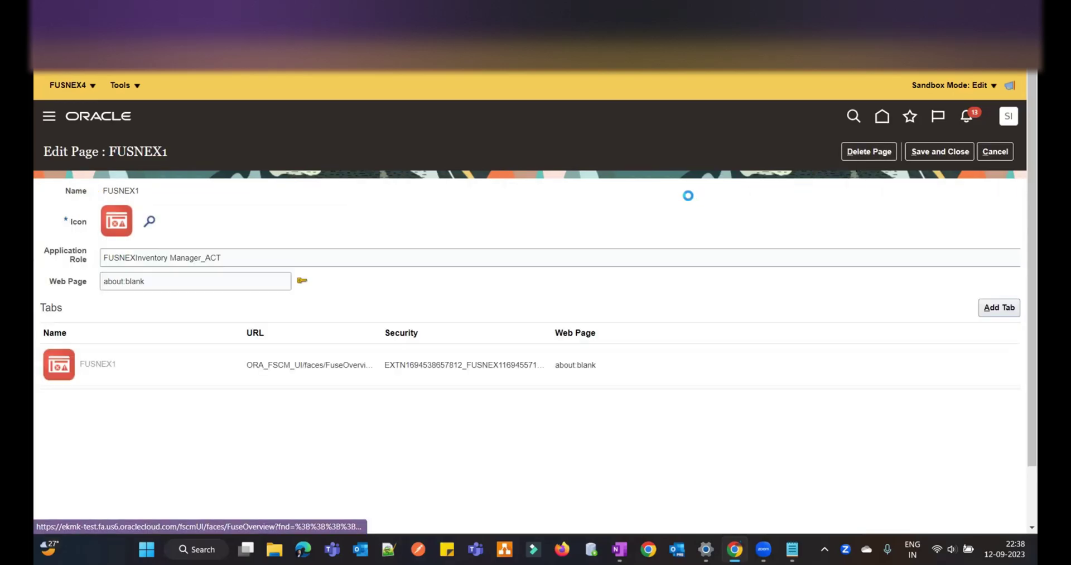
left_click(602, 312)
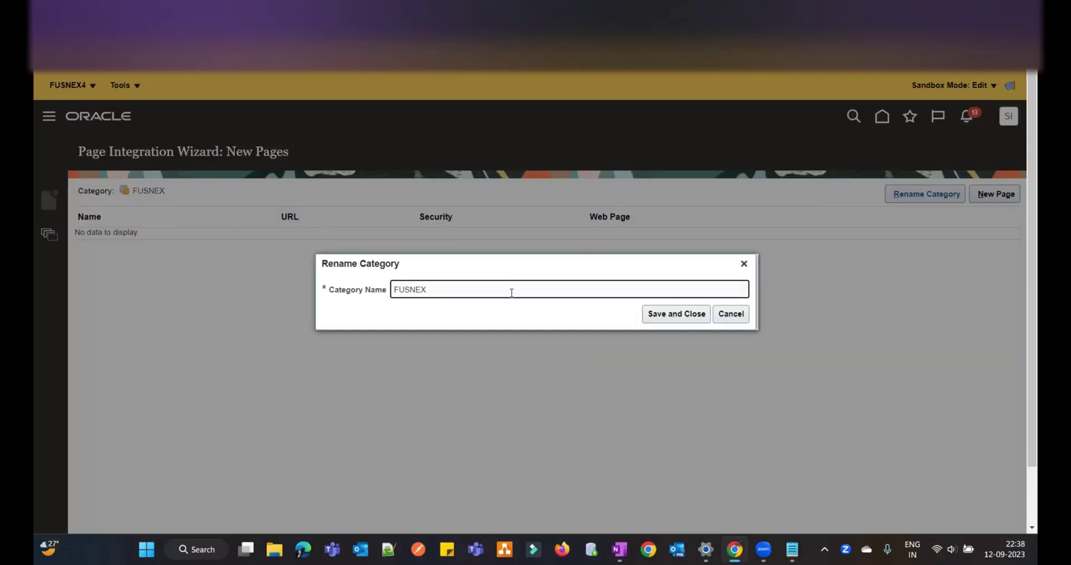
Step: Rename the FUSNEX category to 'Supply Chain Reports & Analytics' and save it
left_click_drag(432, 292, 316, 298)
type("Supplu Chain")
key("BackSpace")
key("BackSpace")
key("BackSpace")
key("BackSpace")
key("BackSpace")
key("BackSpace")
key("BackSpace")
key("BackSpace")
type("y Chain Reports & Analytics")
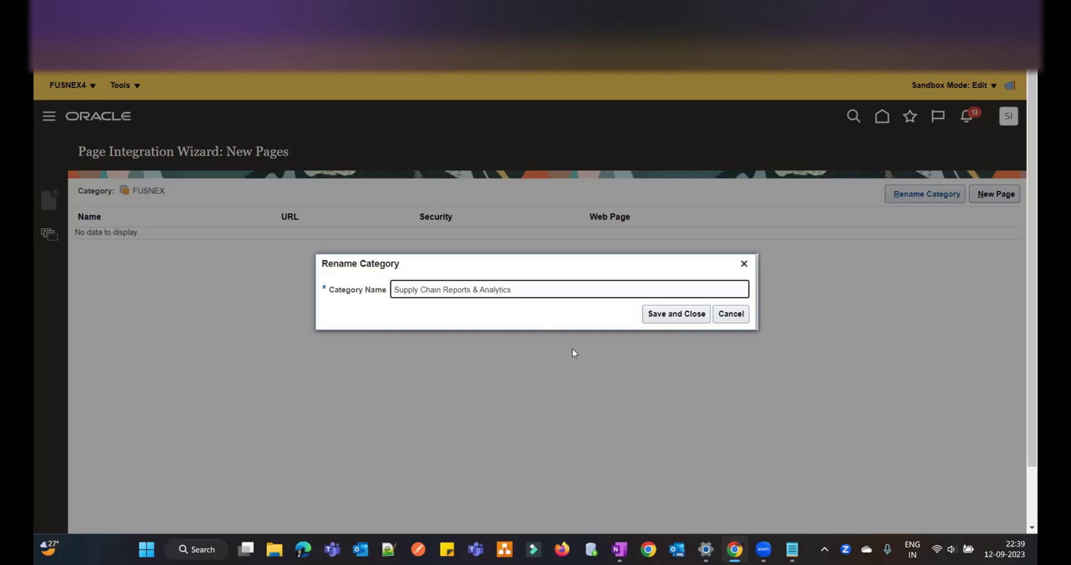
left_click(669, 316)
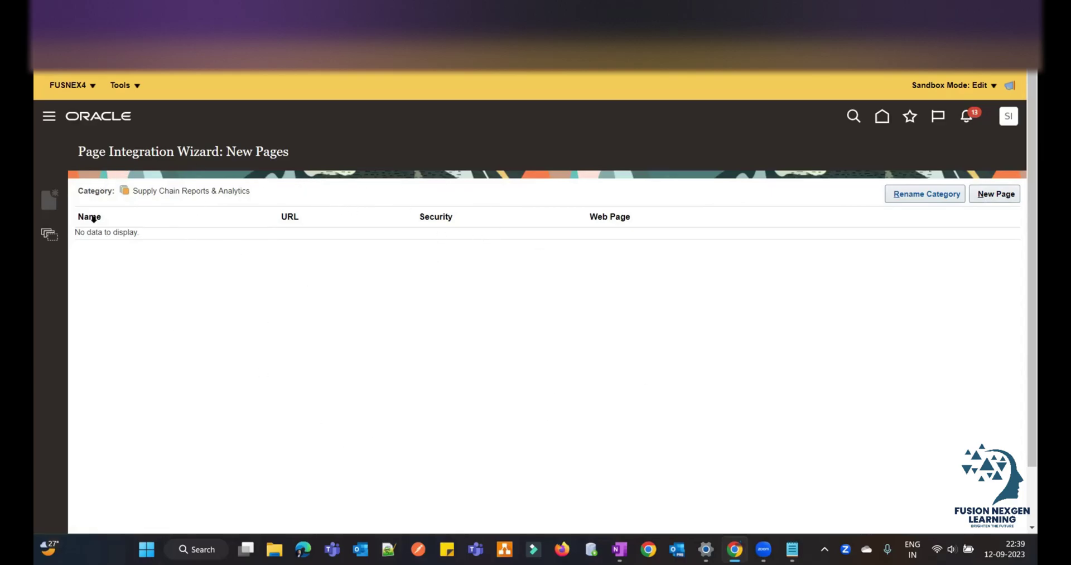
Step: Create a new page in the category and name it 'Inventory On Hand Analysis'
left_click(1005, 199)
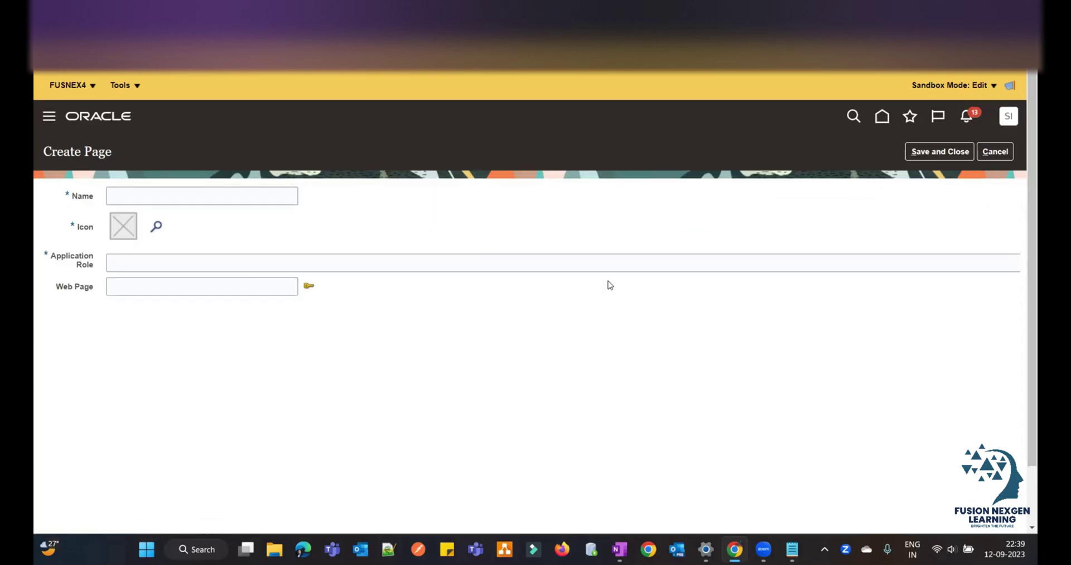
left_click(265, 198)
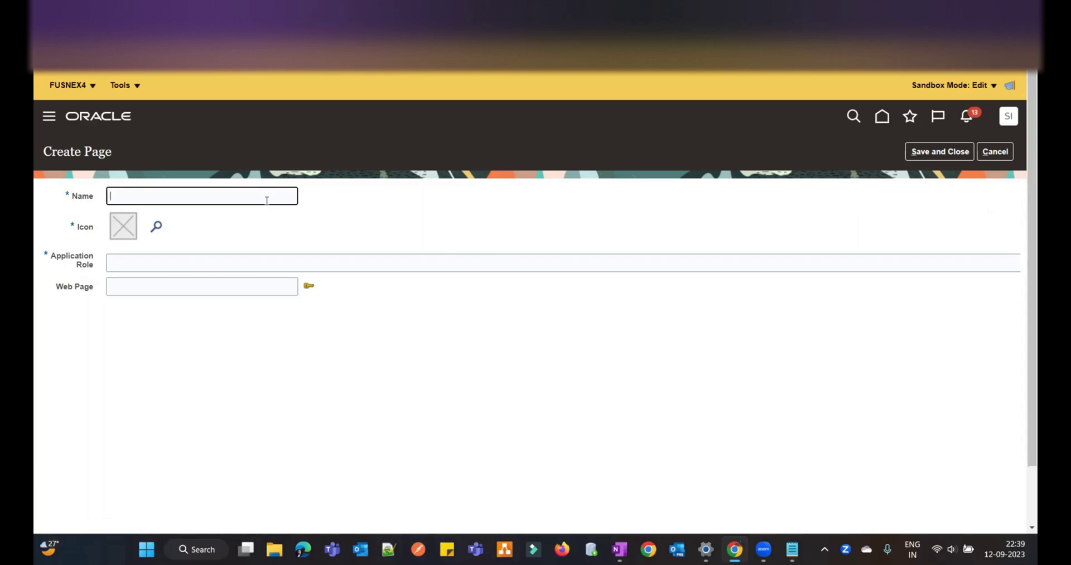
type("ventory On Hand Analysis")
left_click(156, 226)
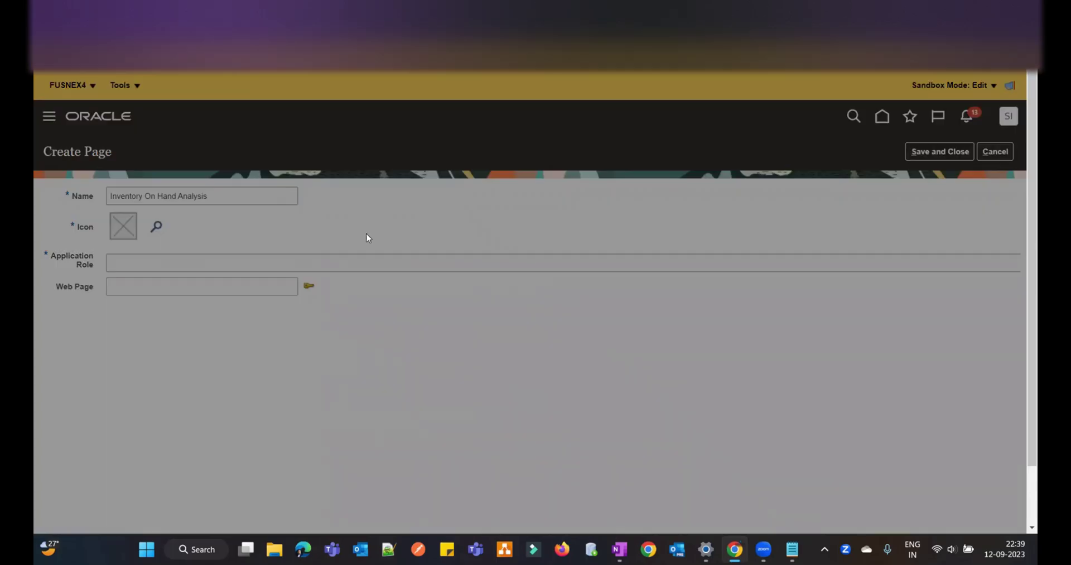
Step: Choose the teal checklist icon for the Inventory On Hand Analysis page
scroll(675, 301, "down", 2)
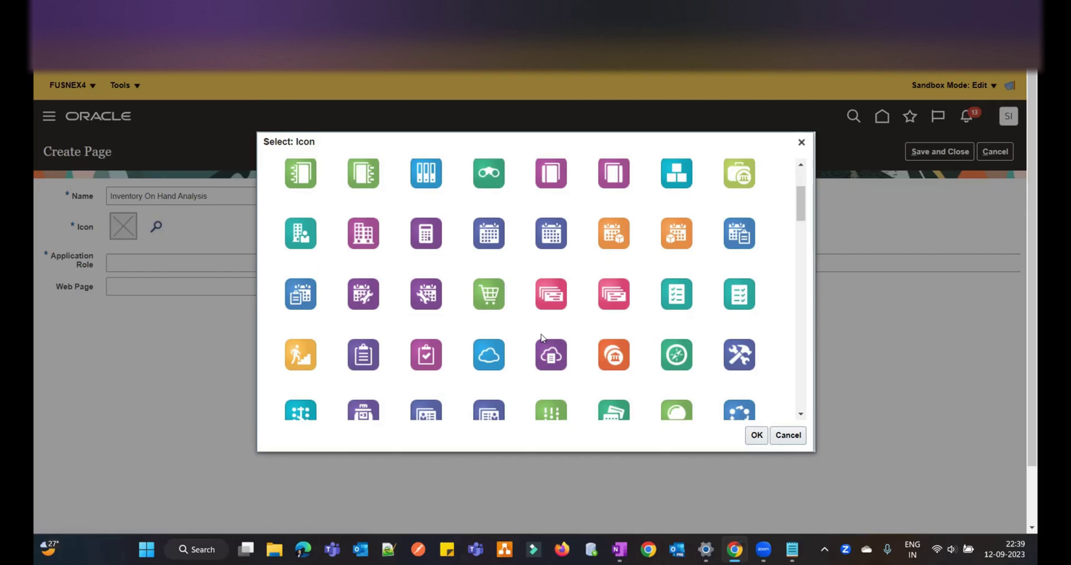
left_click(678, 301)
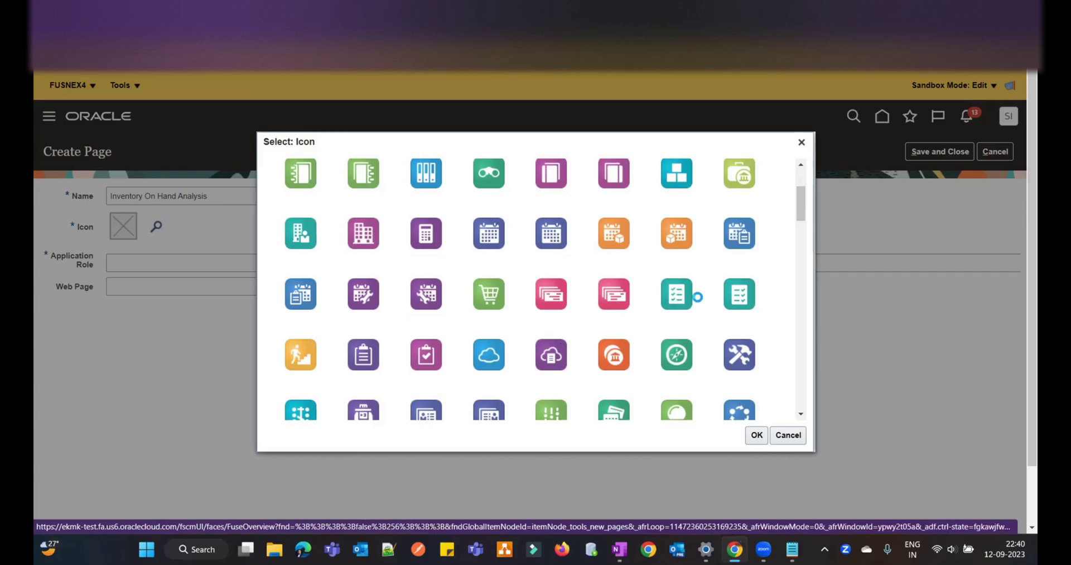
left_click(758, 435)
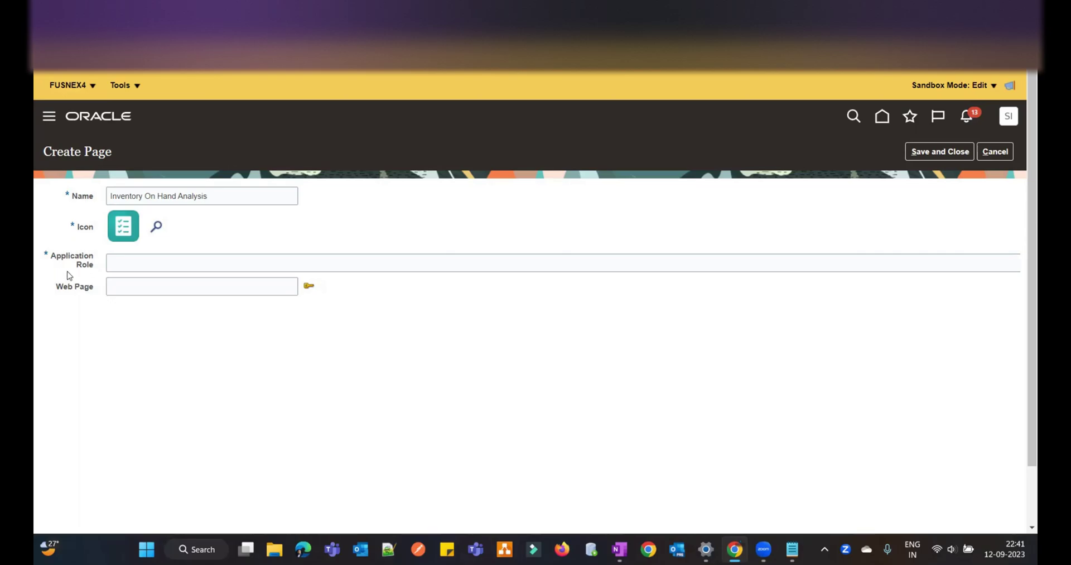
Step: Assign role FUSNEXInventory Manager_ACT and web page about:blank, then save the page
left_click(136, 262)
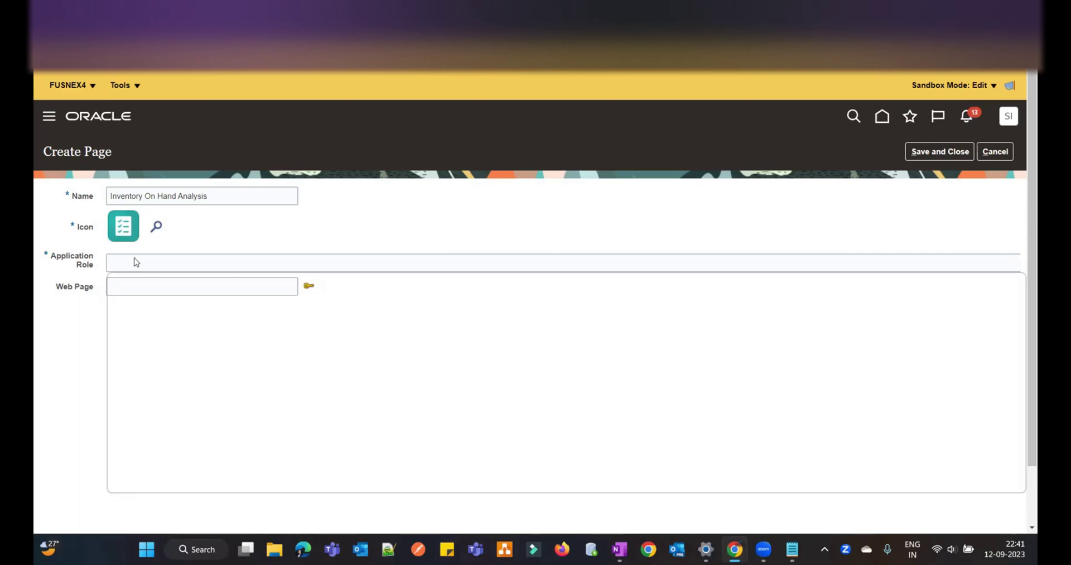
type("fusn")
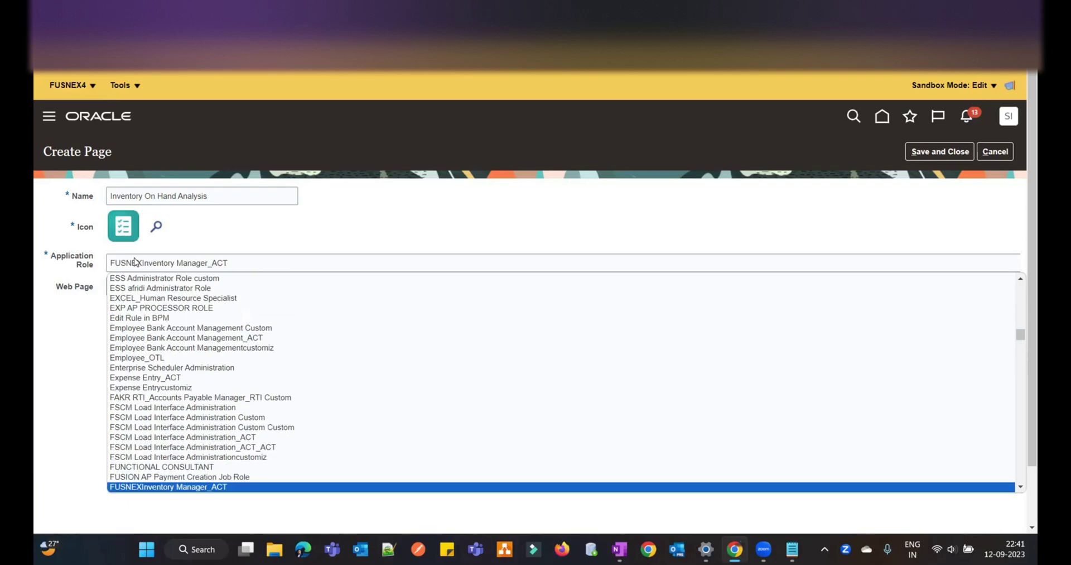
key("Return")
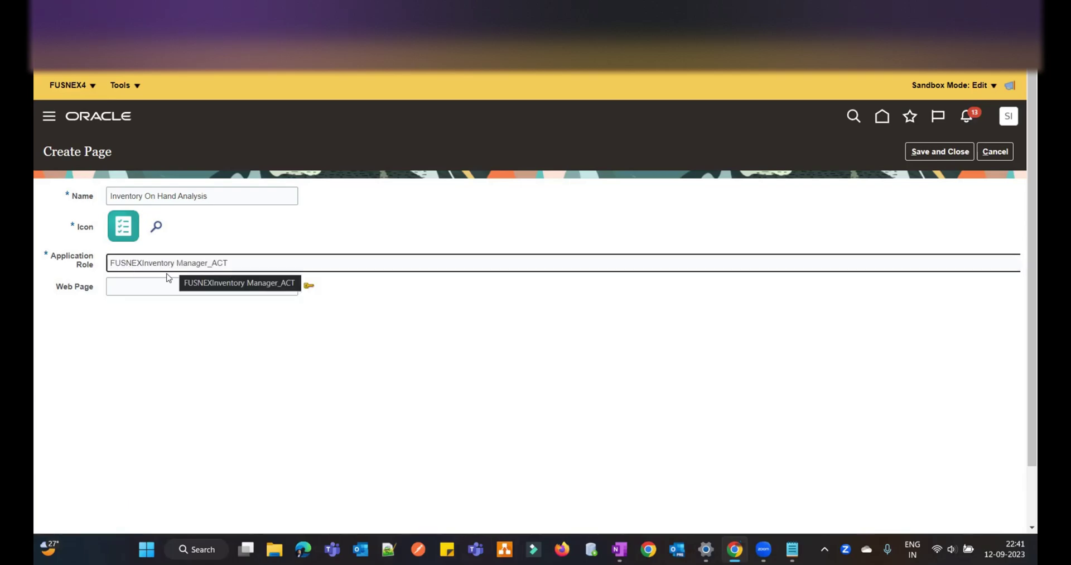
left_click(134, 287)
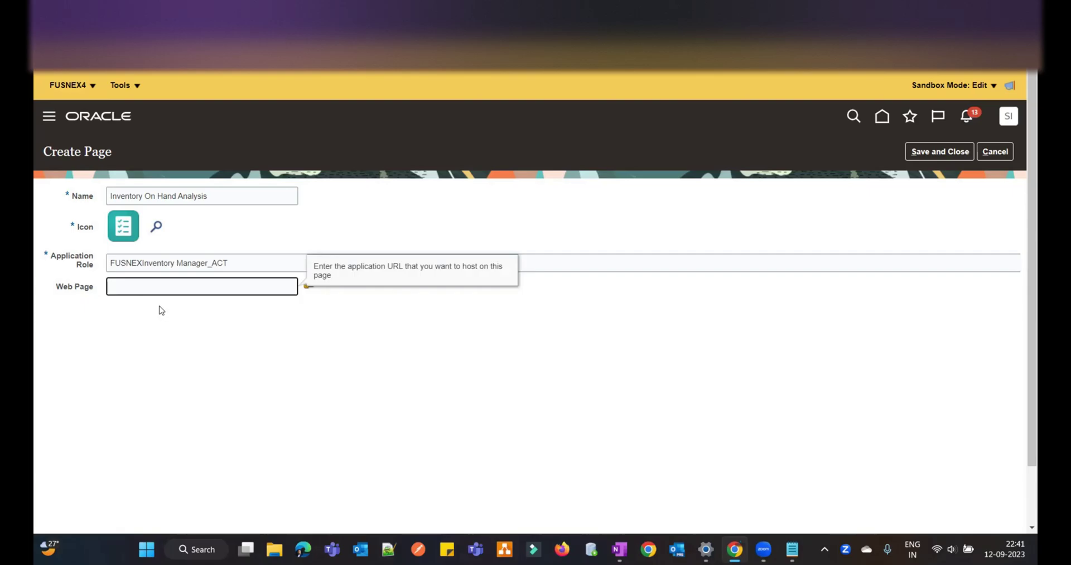
type("abc")
type("ut:blank")
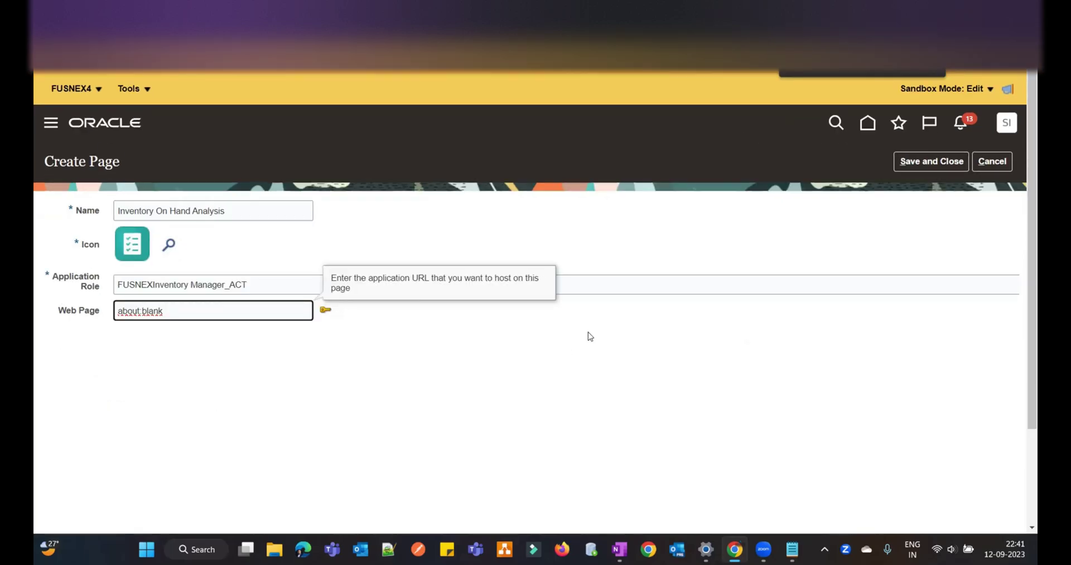
left_click(932, 161)
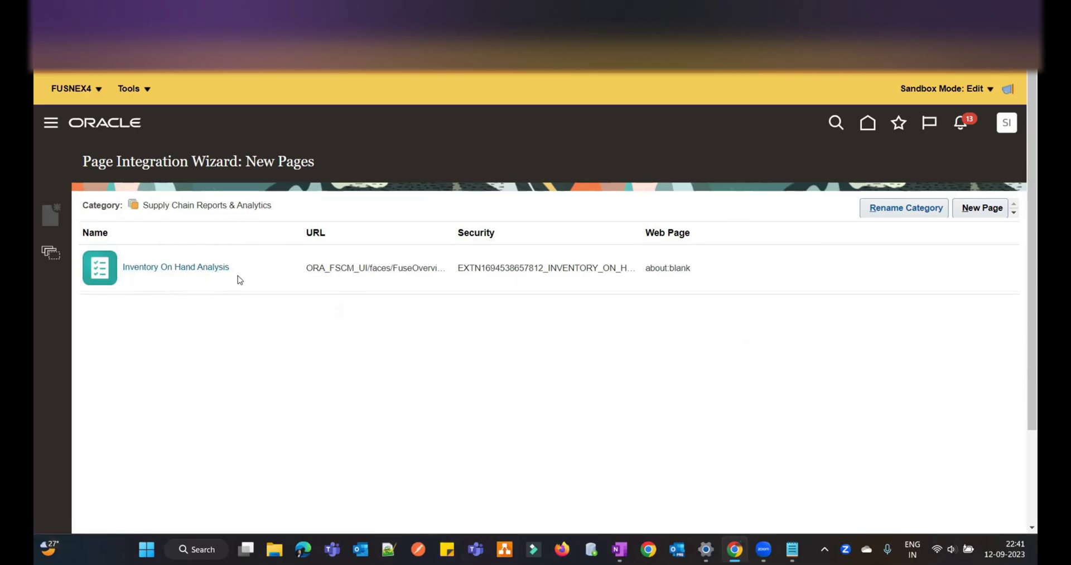
left_click(980, 210)
Step: Go back to the home page while staying in the FUSNEX4 sandbox's edit mode
left_click(869, 124)
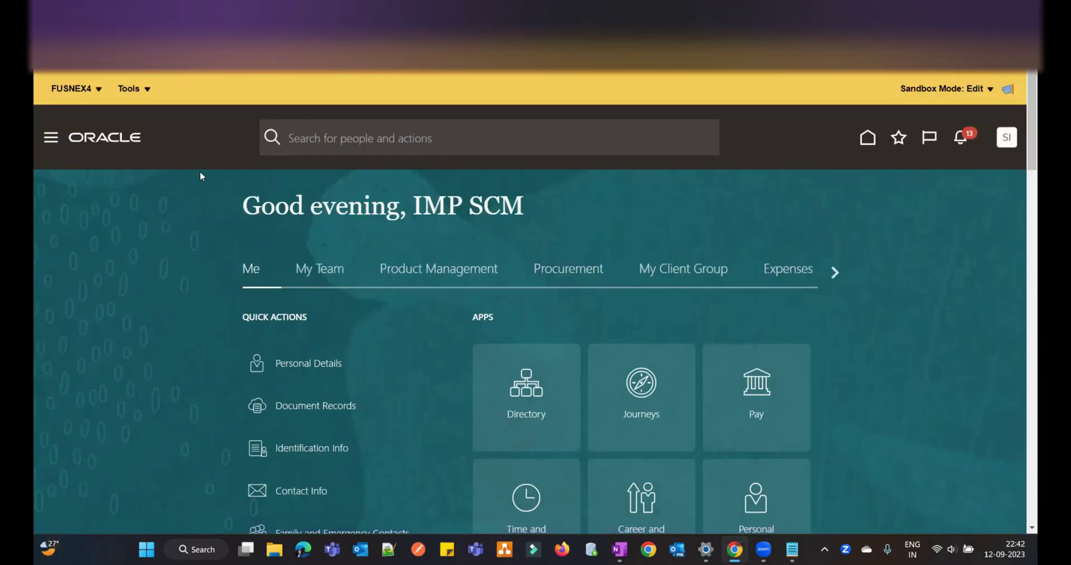
left_click(151, 96)
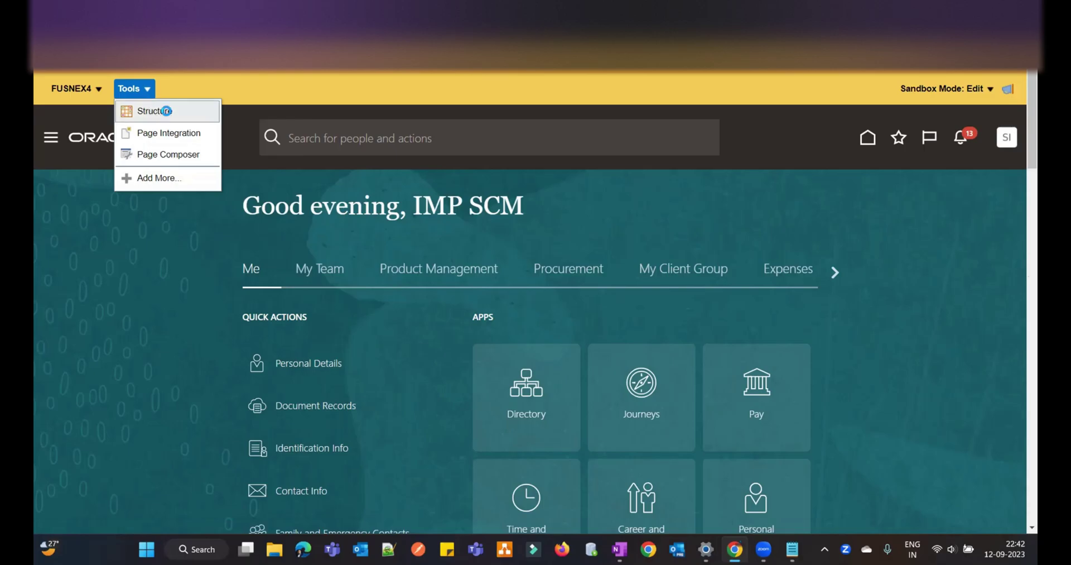
left_click(162, 111)
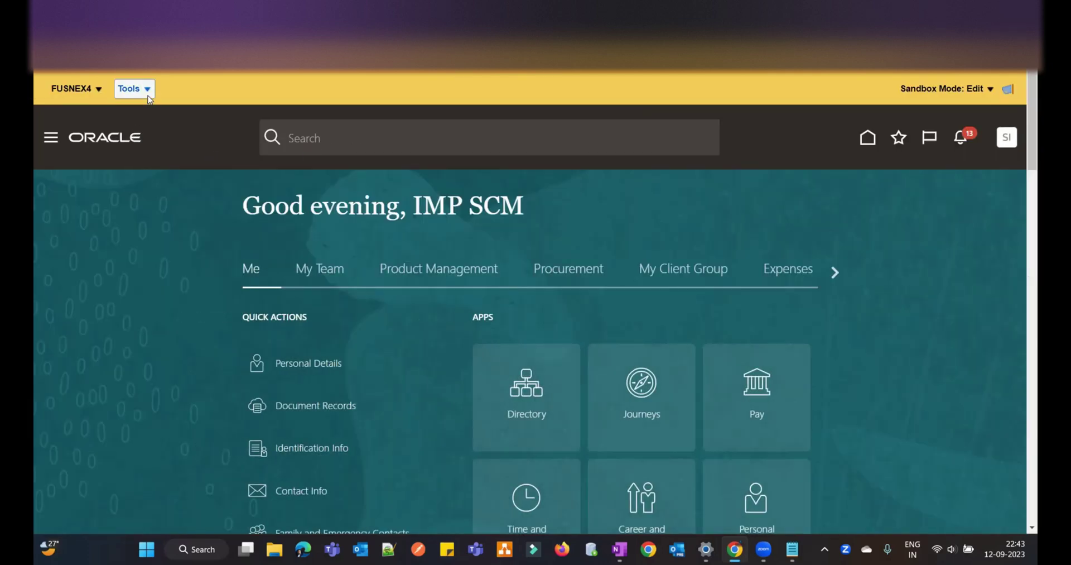
left_click(133, 89)
Step: Open Navigation Configuration and locate Inventory On Hand Analysis under Supply Chain Reports & Analytics
left_click(399, 114)
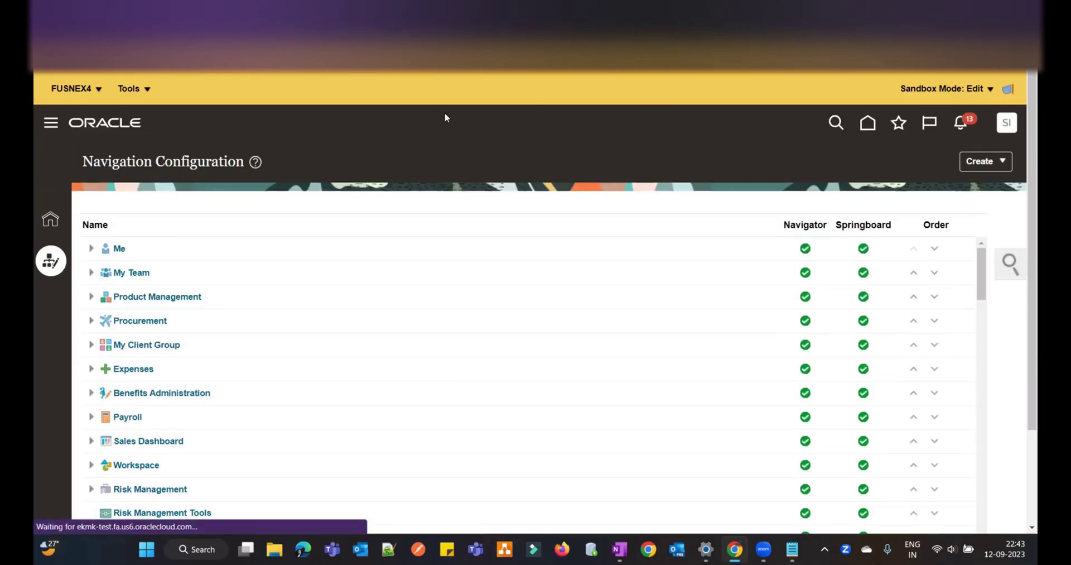
scroll(318, 167, "down", 2)
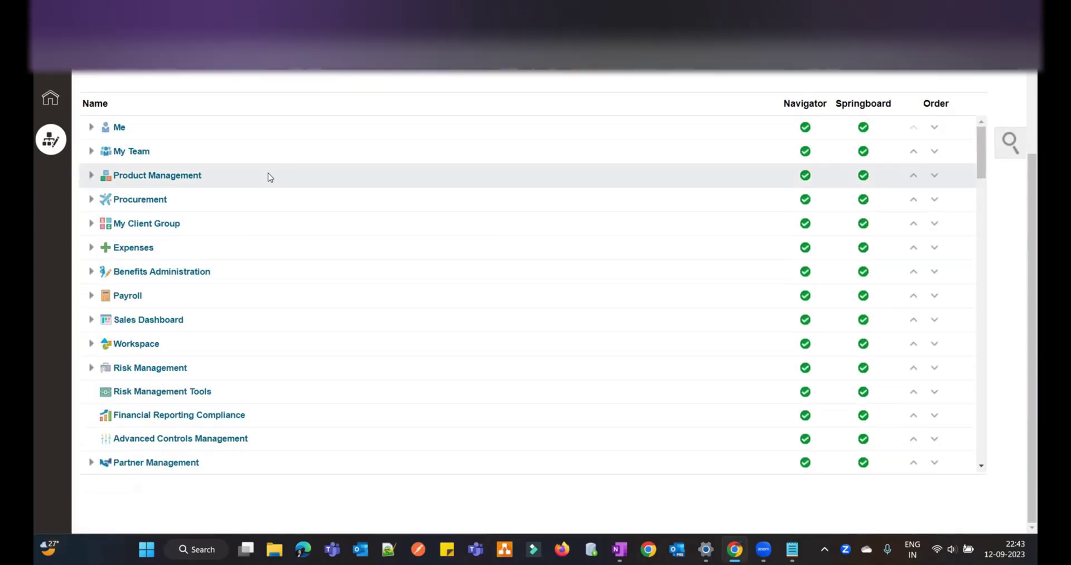
scroll(301, 157, "up", 2)
scroll(290, 147, "up", 1)
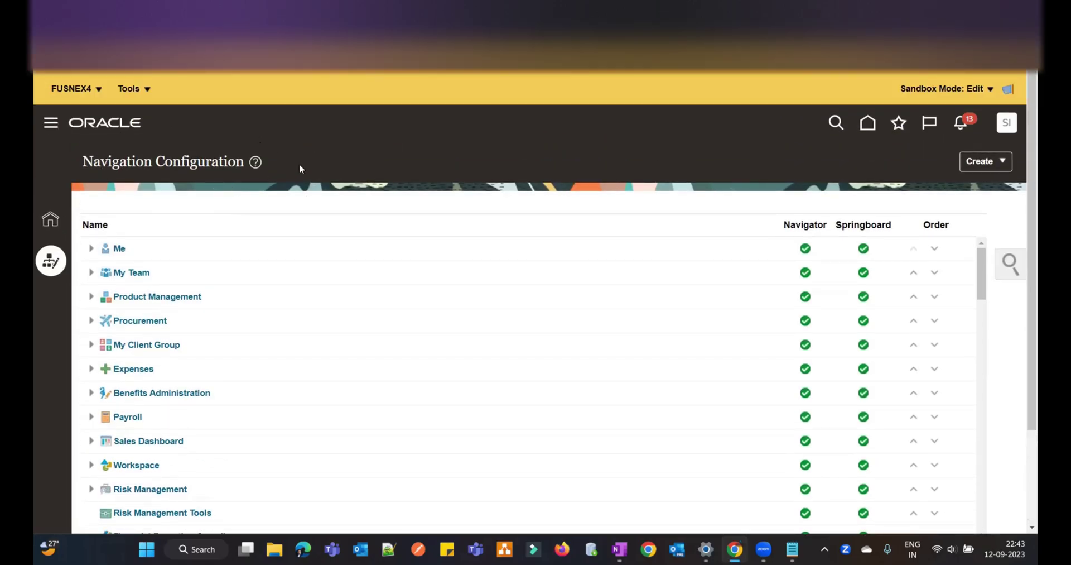
scroll(304, 179, "down", 10)
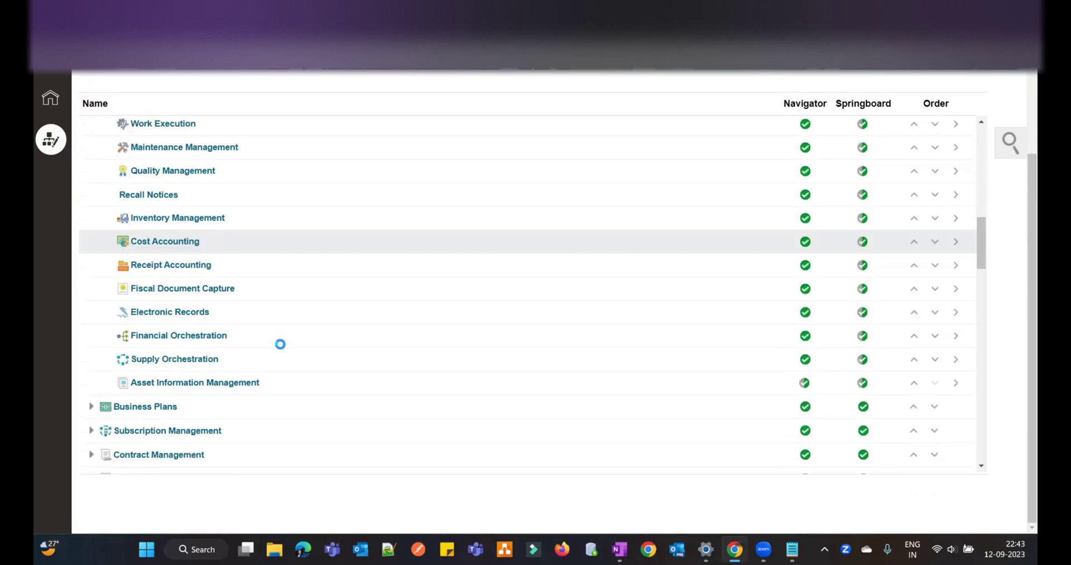
scroll(280, 343, "down", 15)
scroll(284, 360, "down", 10)
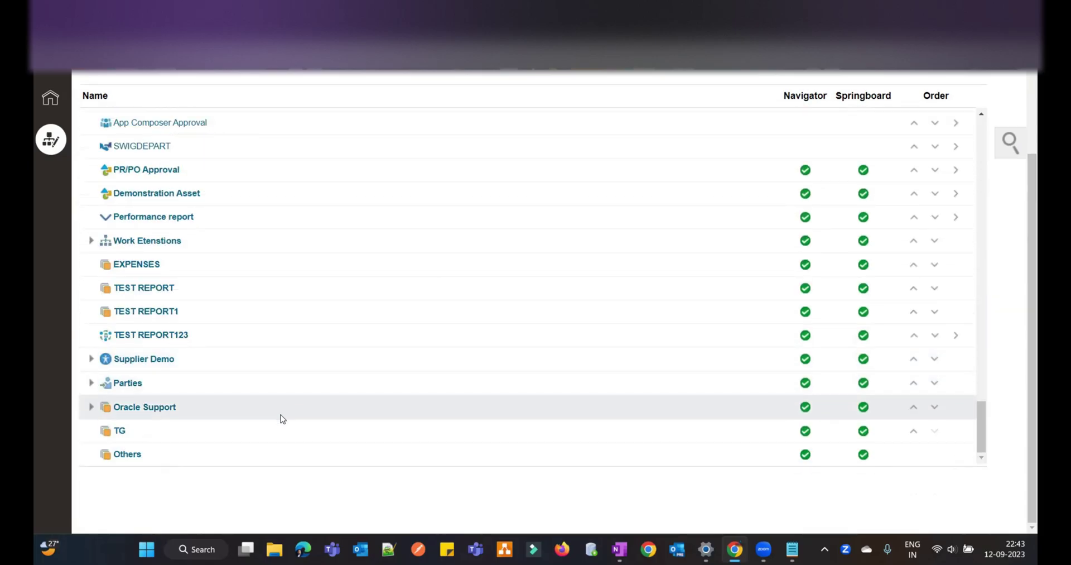
scroll(282, 385, "up", 3)
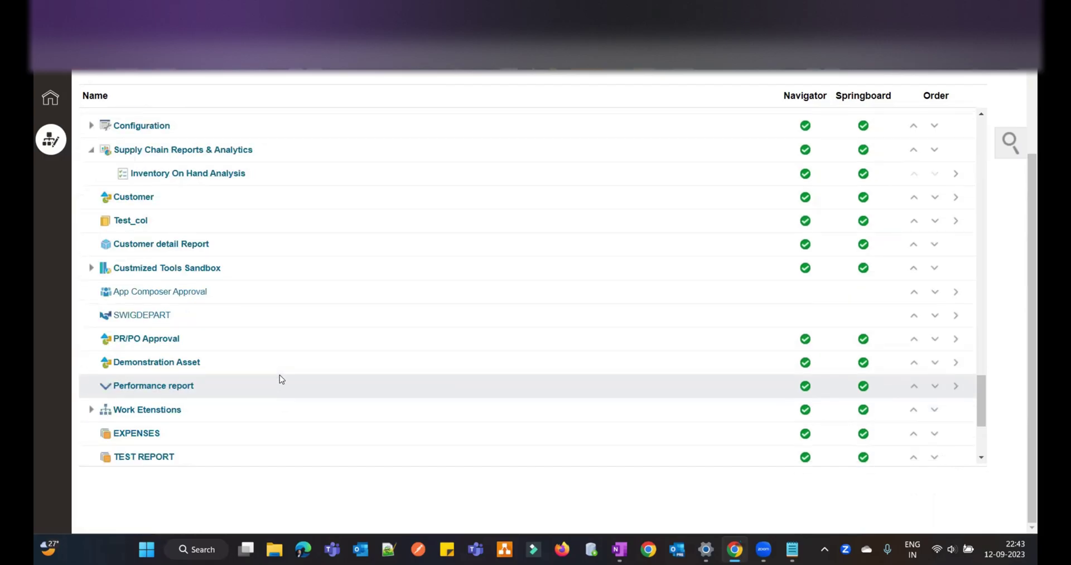
scroll(280, 373, "up", 2)
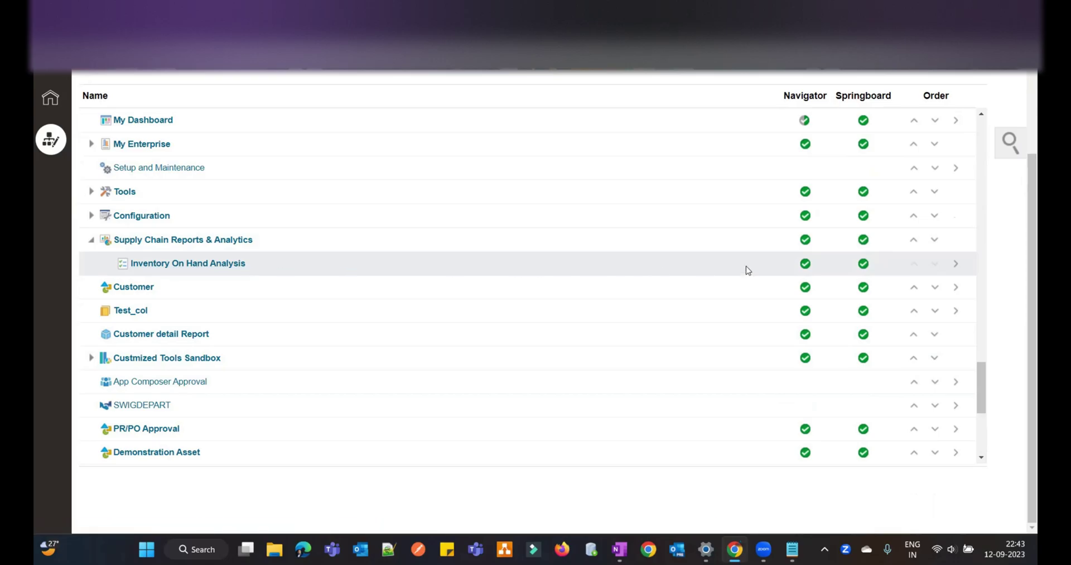
left_click(530, 248)
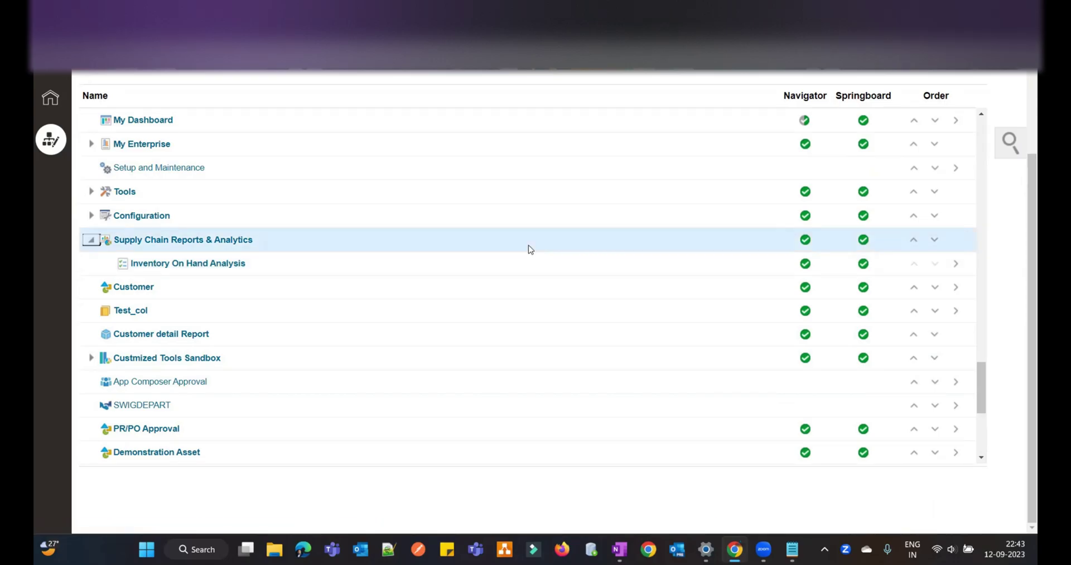
left_click(377, 265)
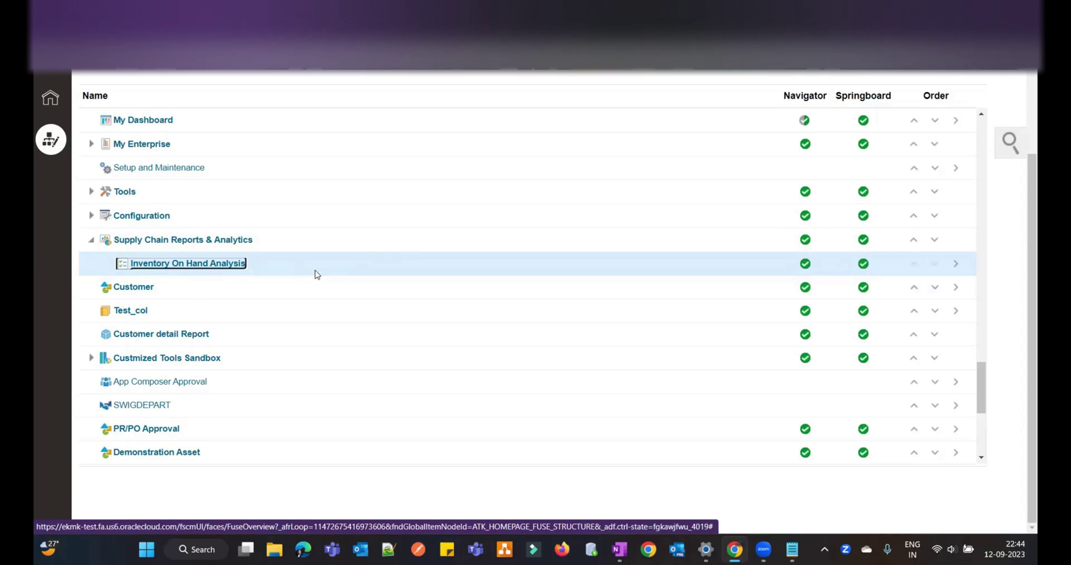
Step: Move Inventory On Hand Analysis into Supply Chain Execution, then back to Supply Chain Reports & Analytics
left_click(956, 264)
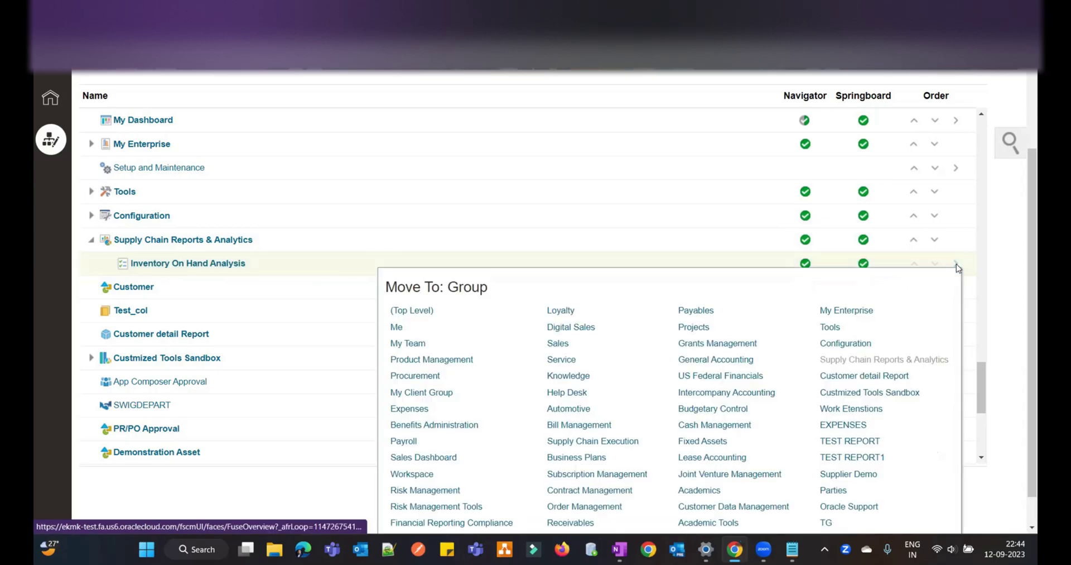
left_click(610, 441)
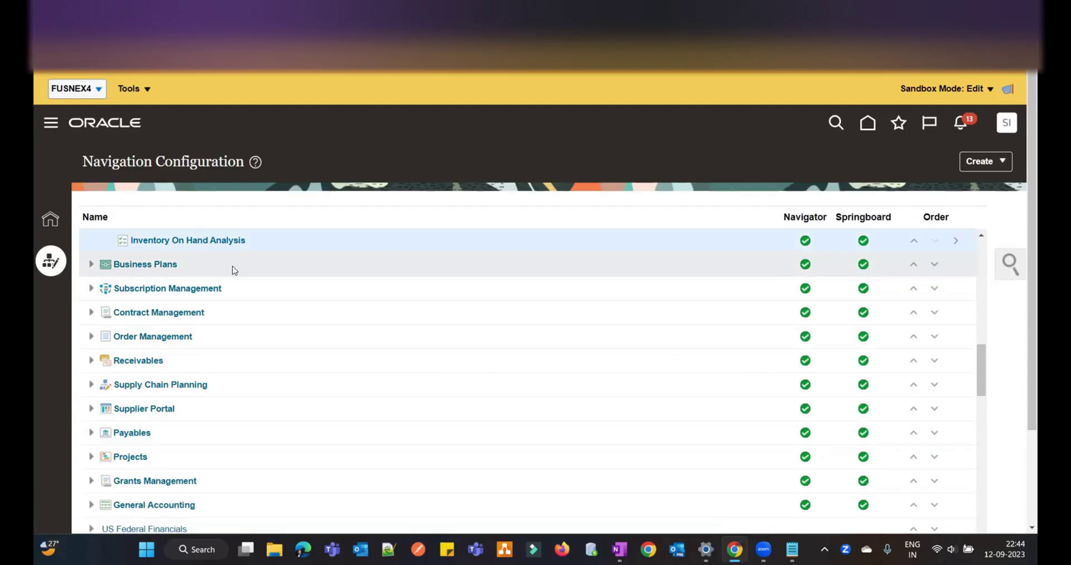
scroll(230, 277, "up", 6)
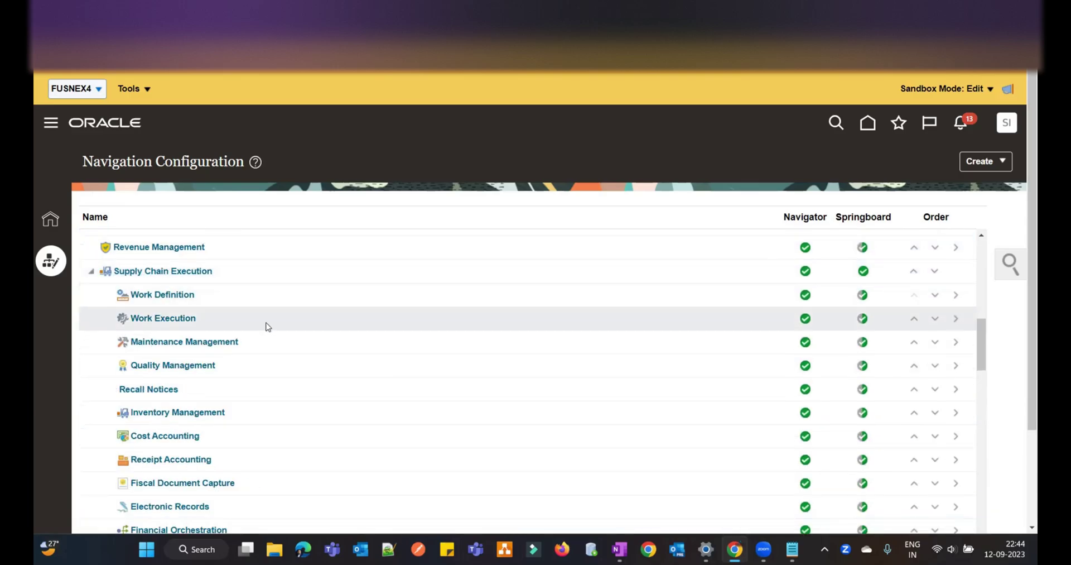
scroll(267, 362, "down", 3)
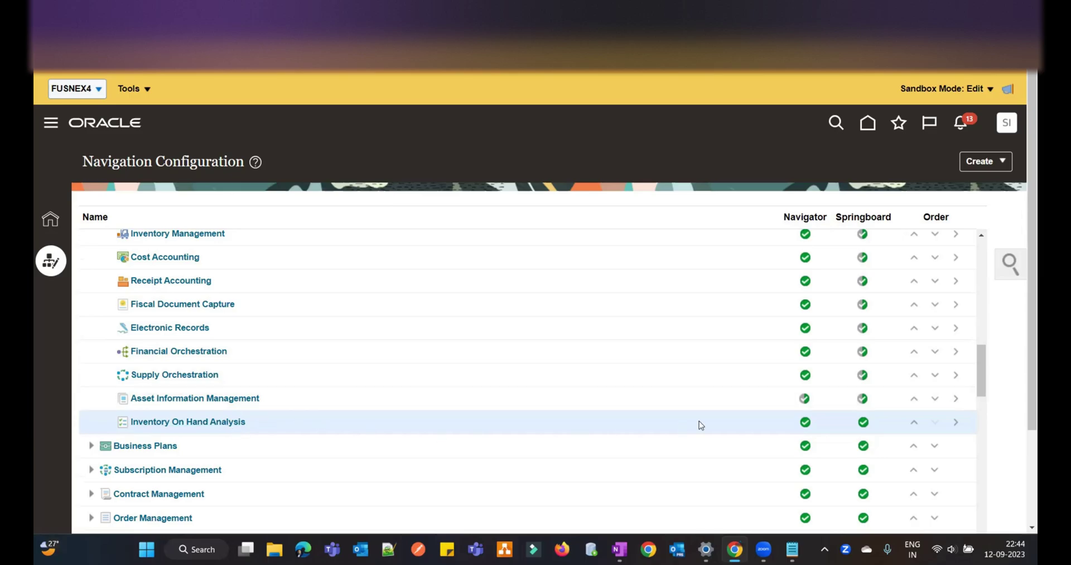
left_click(957, 421)
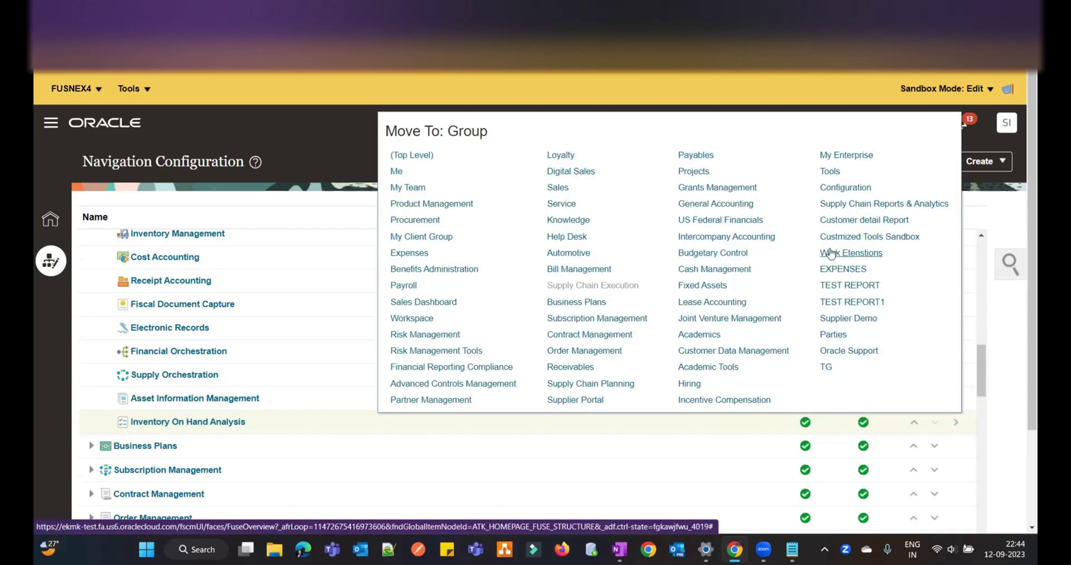
left_click(881, 205)
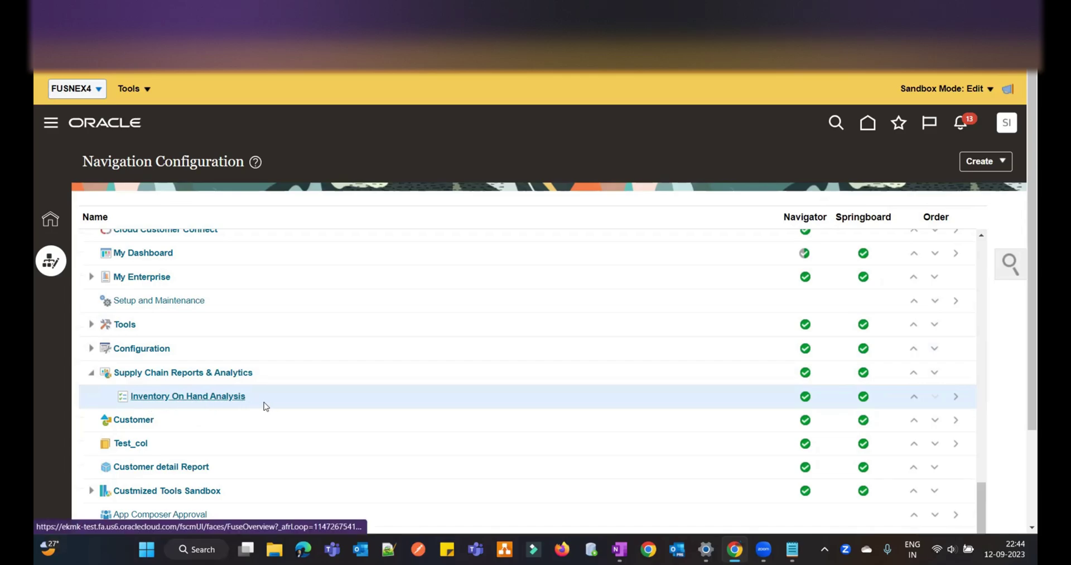
Step: Review the Inventory On Hand Analysis page entry and save it with group Supply Chain Execution
left_click(215, 396)
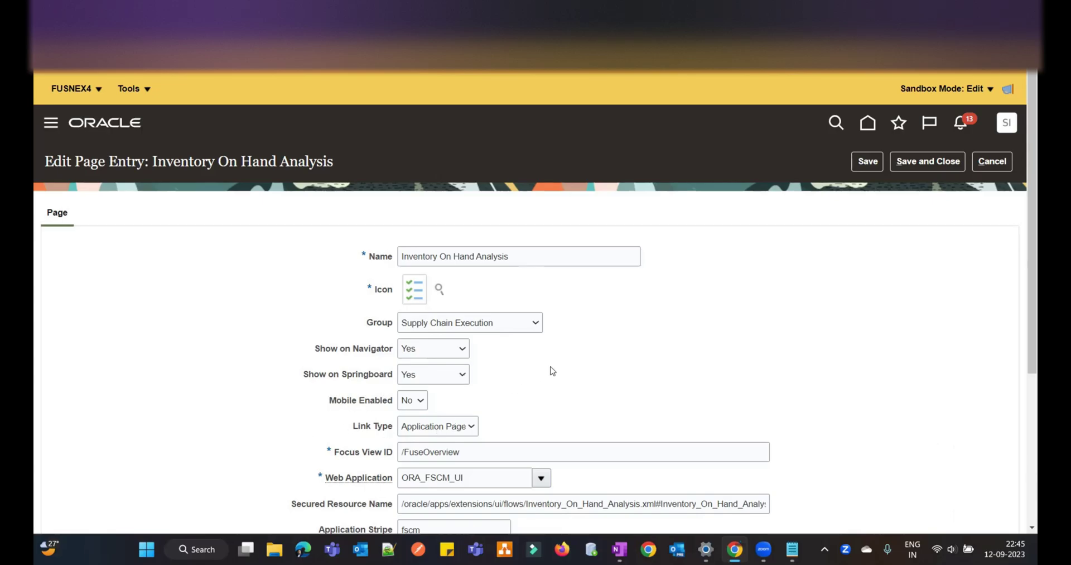
scroll(725, 373, "down", 2)
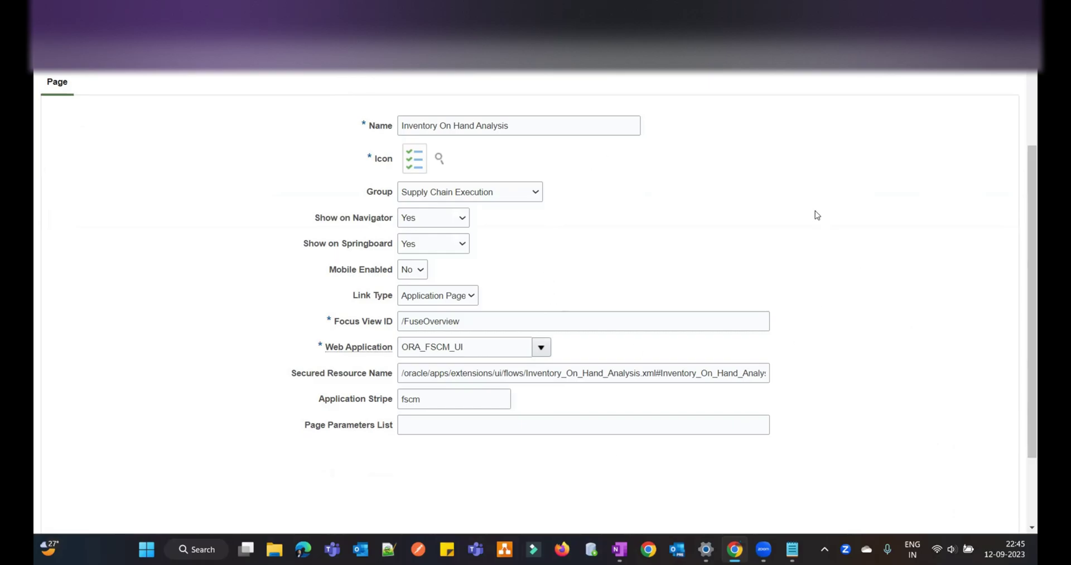
scroll(813, 213, "up", 2)
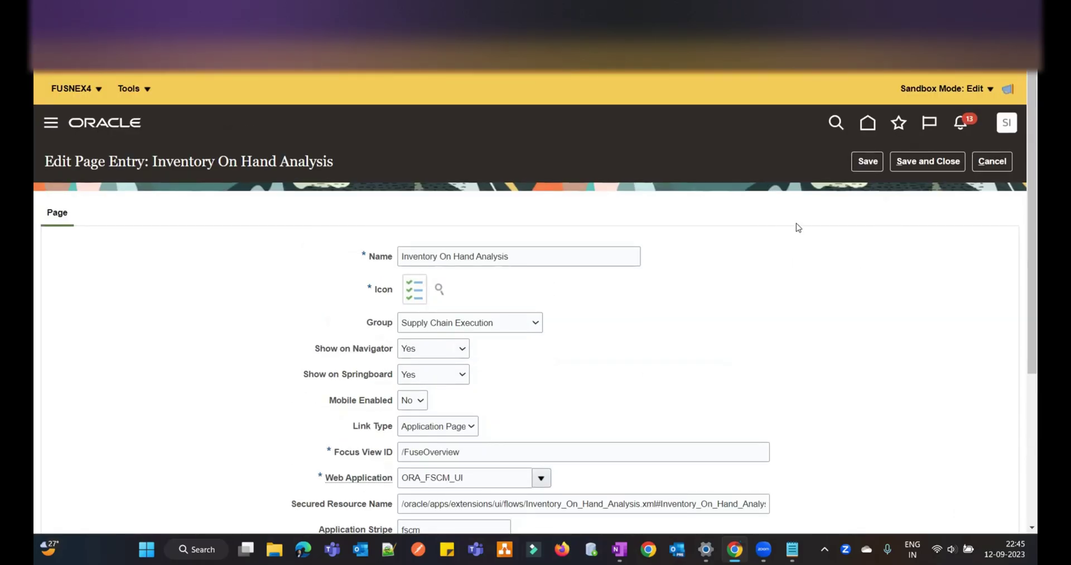
left_click(922, 167)
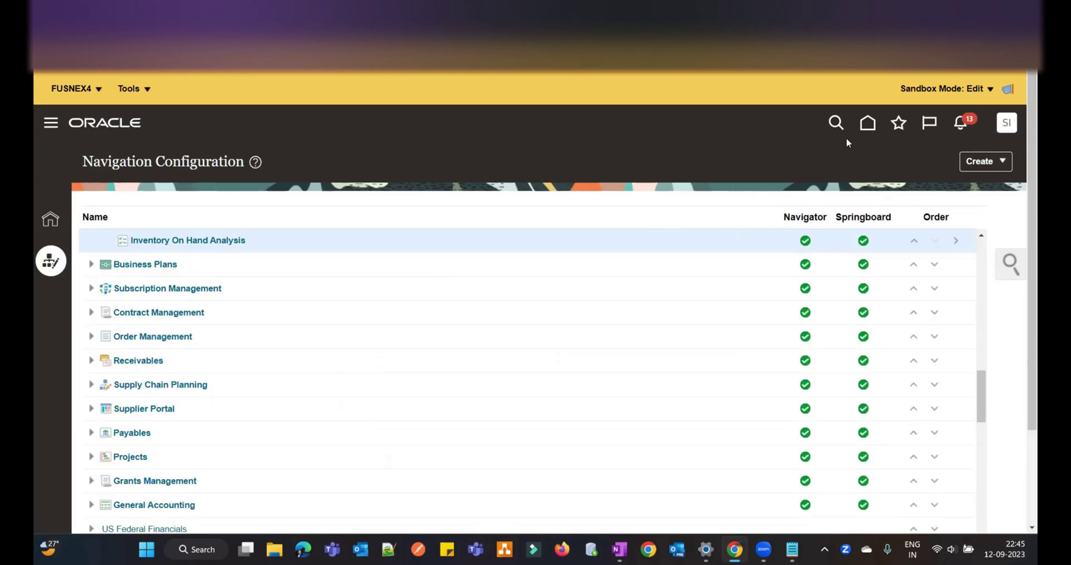
Step: Return to the home page and advance the group tabs through to the last group, Others
left_click(867, 123)
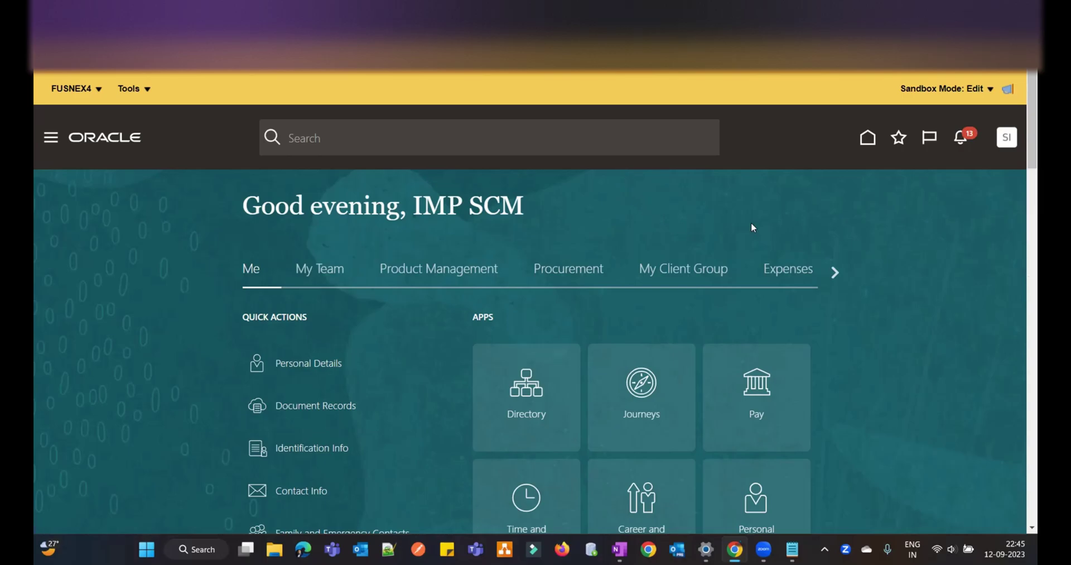
left_click(833, 272)
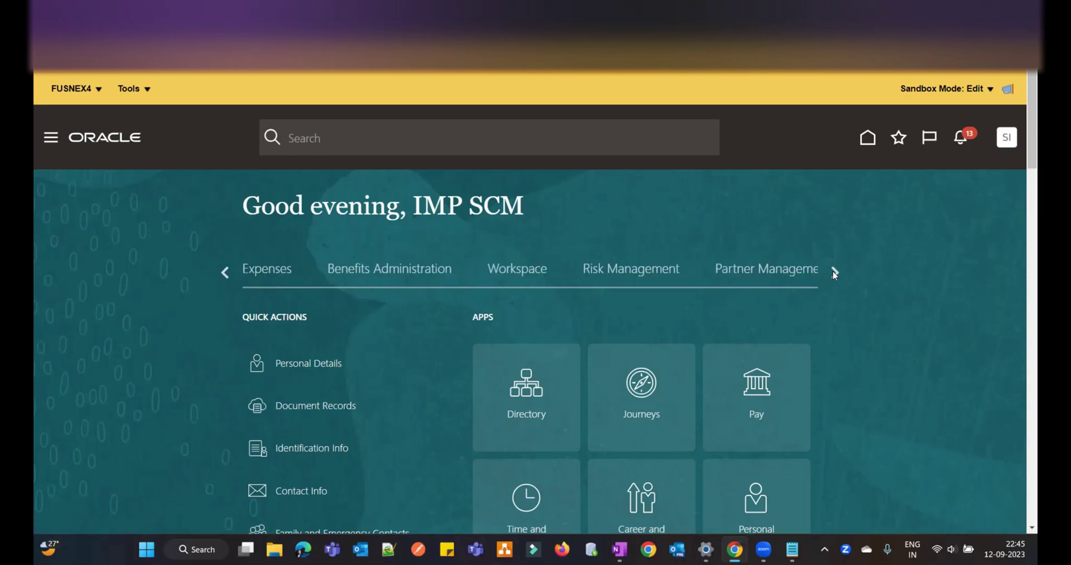
left_click(834, 273)
left_click(835, 272)
left_click(834, 272)
left_click(835, 272)
left_click(834, 272)
left_click(835, 272)
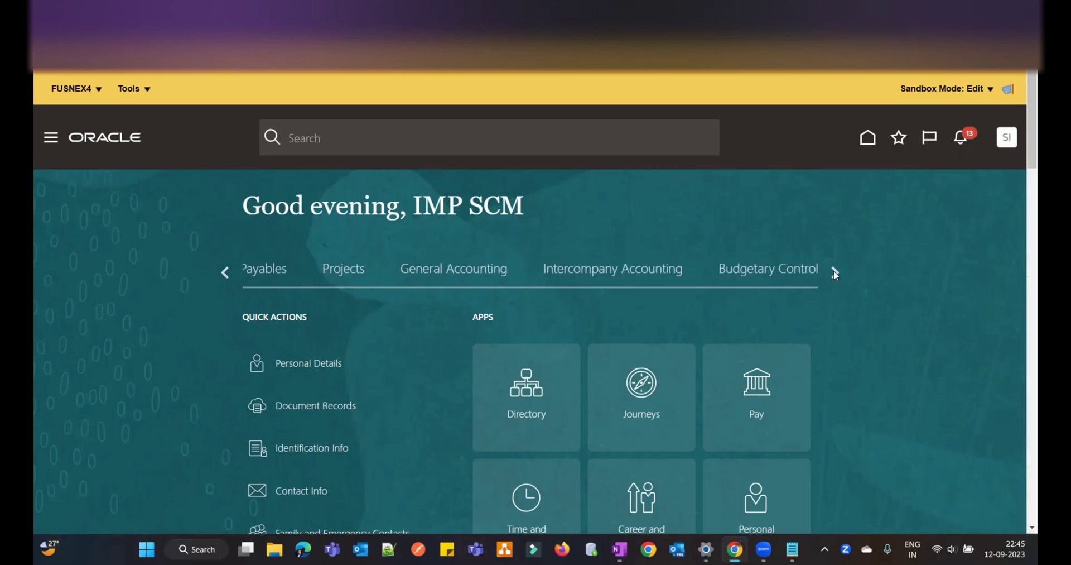
left_click(835, 273)
left_click(835, 272)
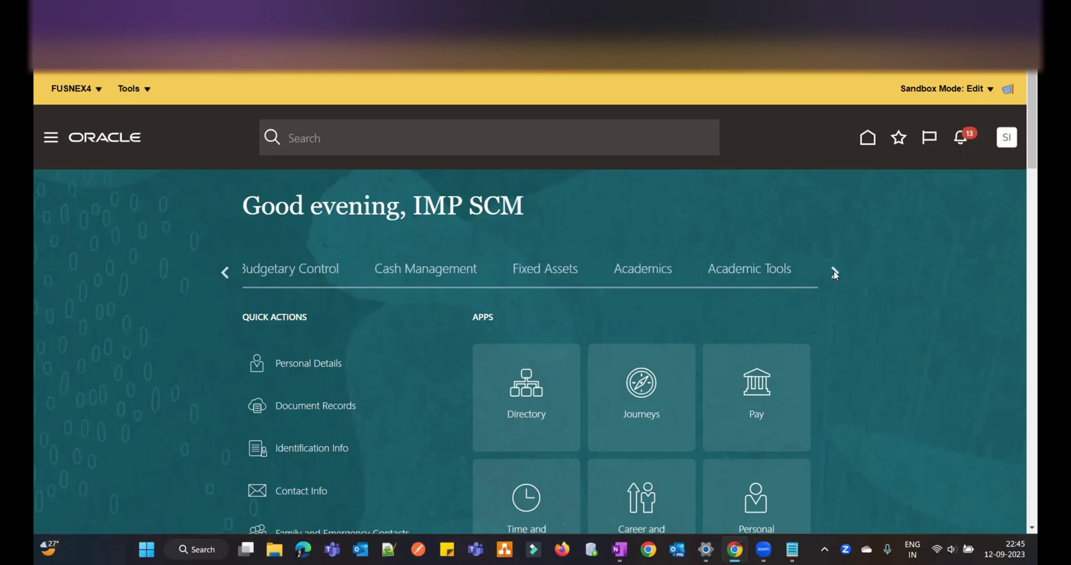
left_click(835, 272)
left_click(835, 273)
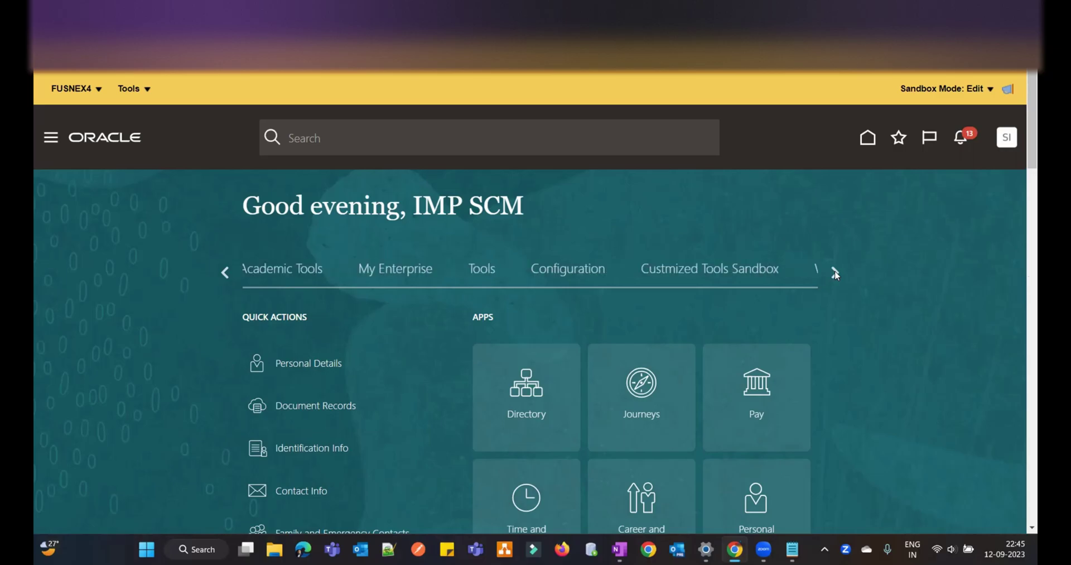
left_click(835, 272)
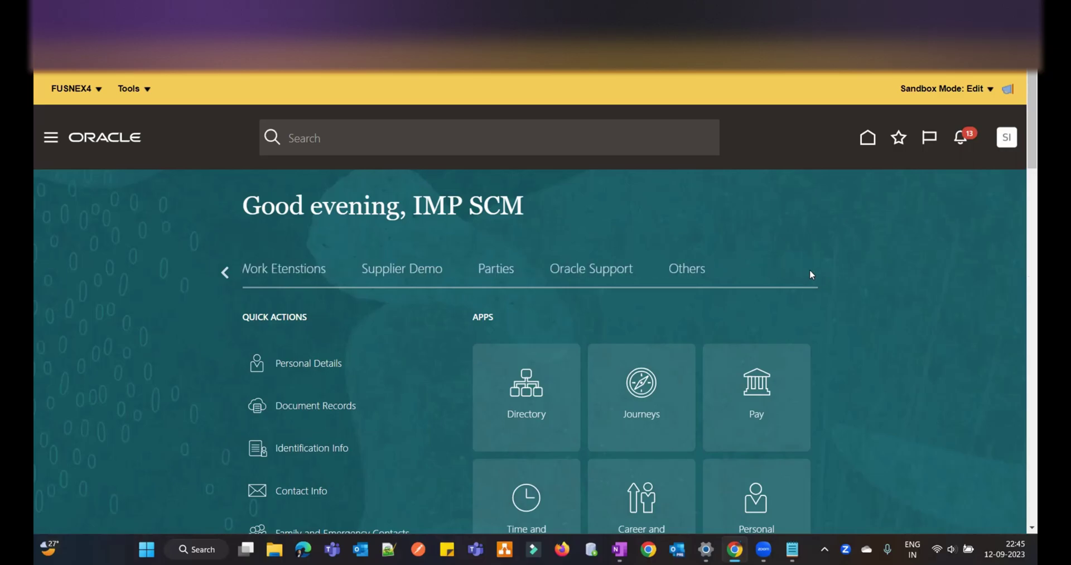
left_click(131, 89)
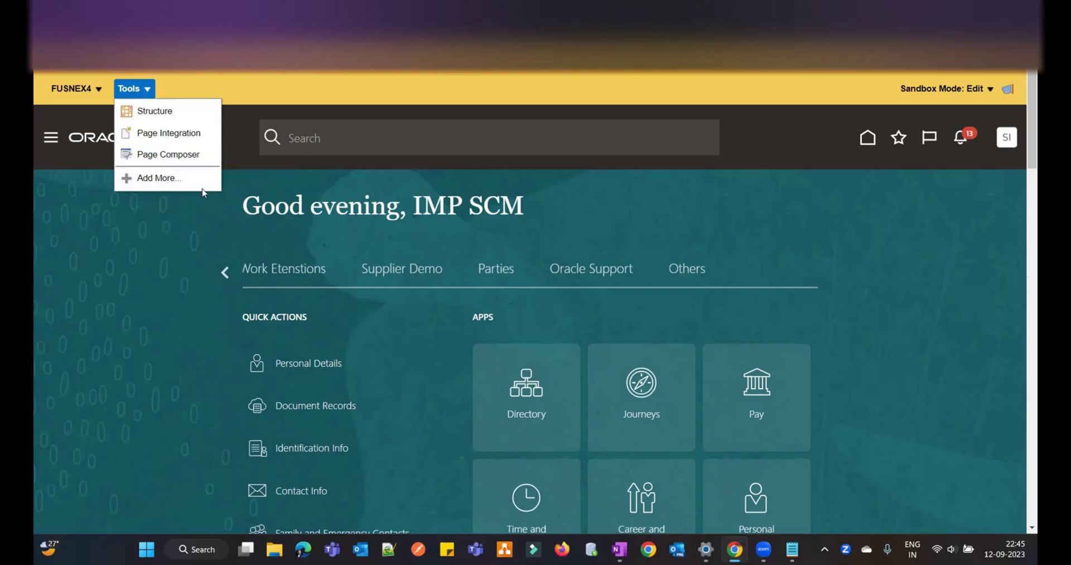
Step: Publish the FUSNEX4 sandbox from its details page, confirming Yes in the warning
left_click(153, 278)
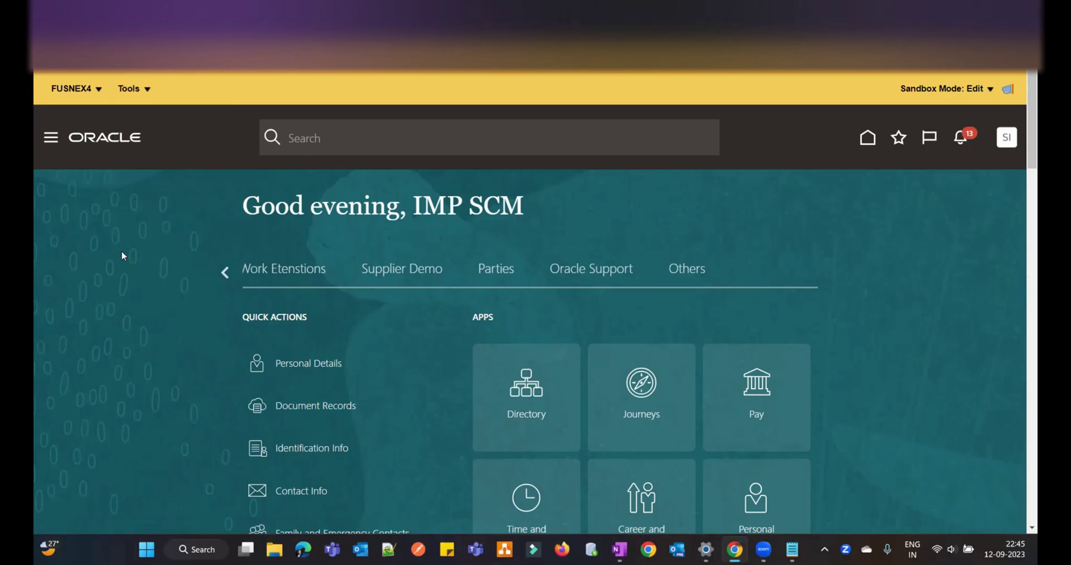
left_click(93, 89)
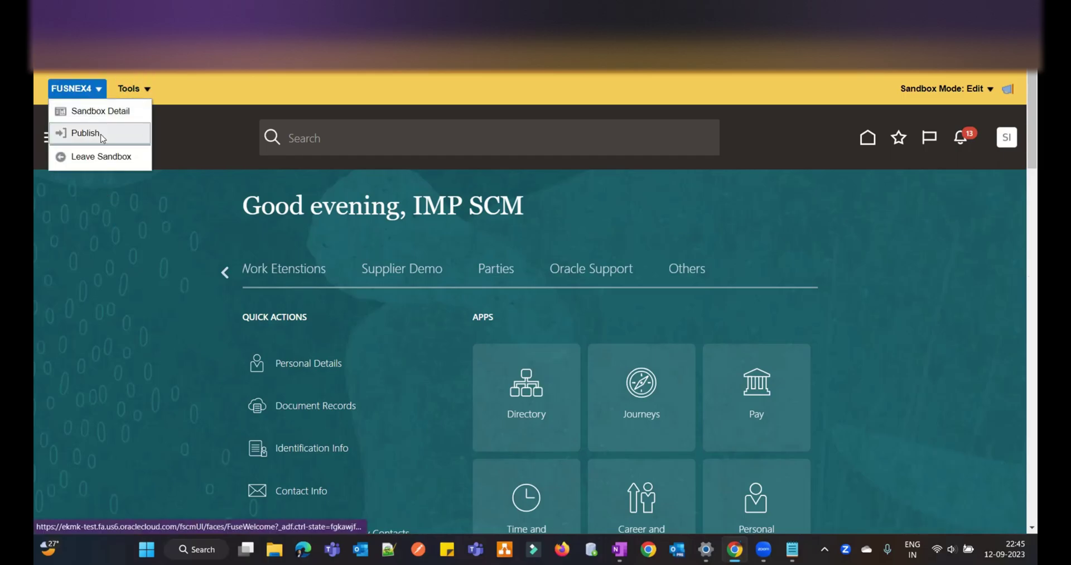
left_click(78, 132)
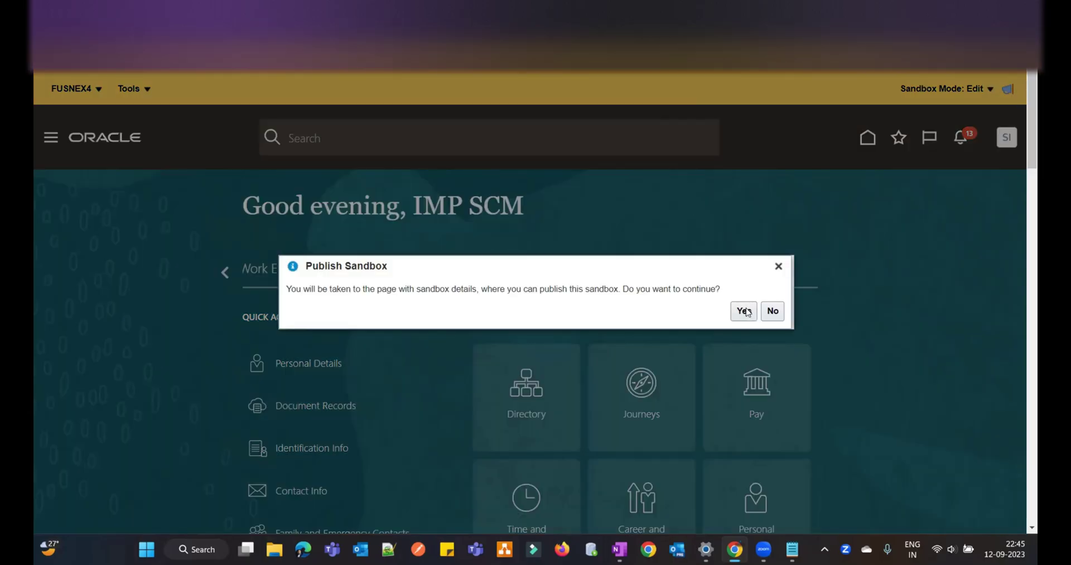
left_click(746, 312)
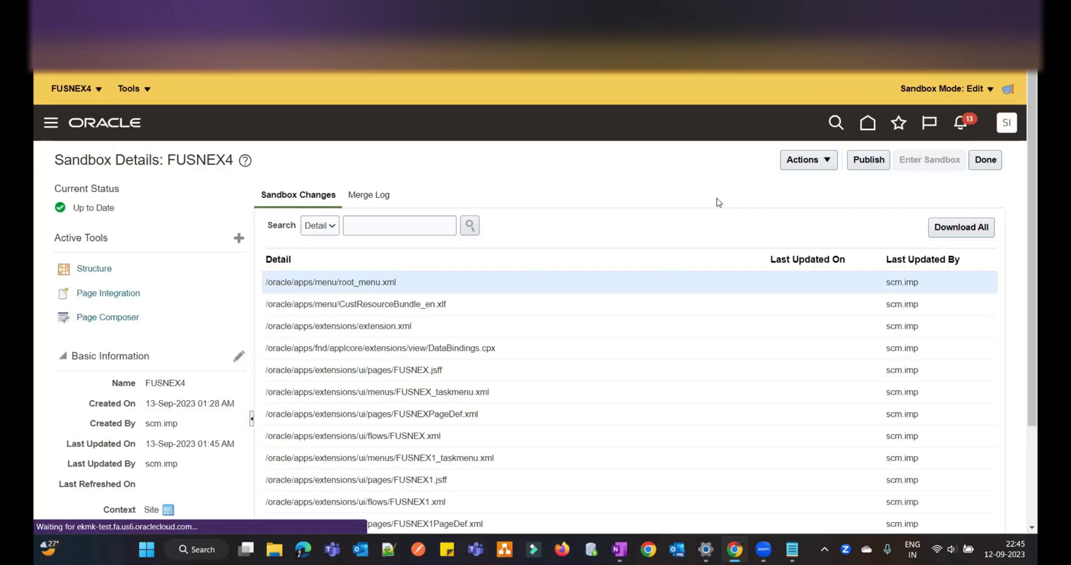
left_click(870, 166)
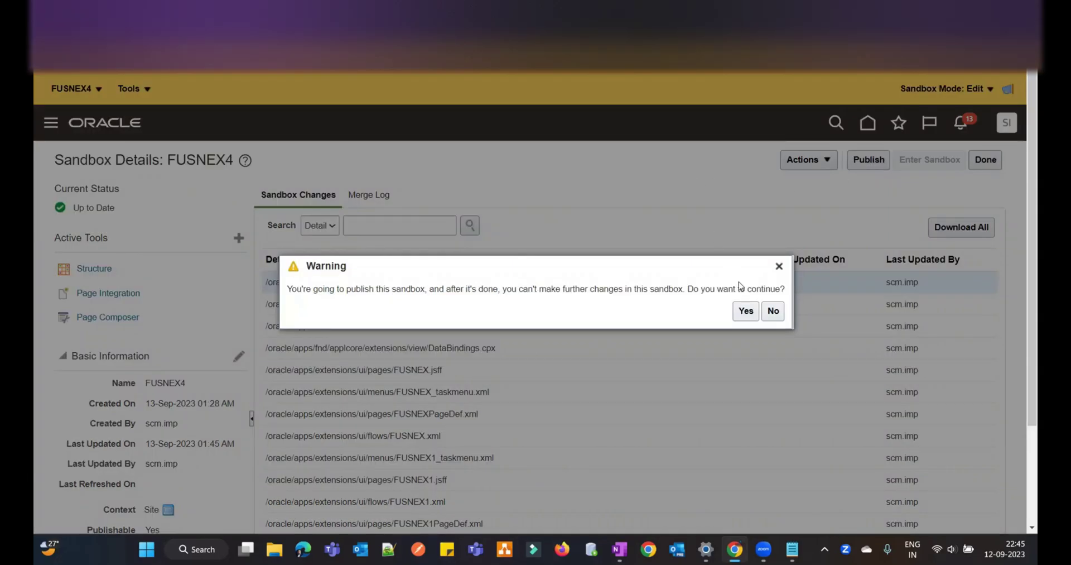
left_click(747, 311)
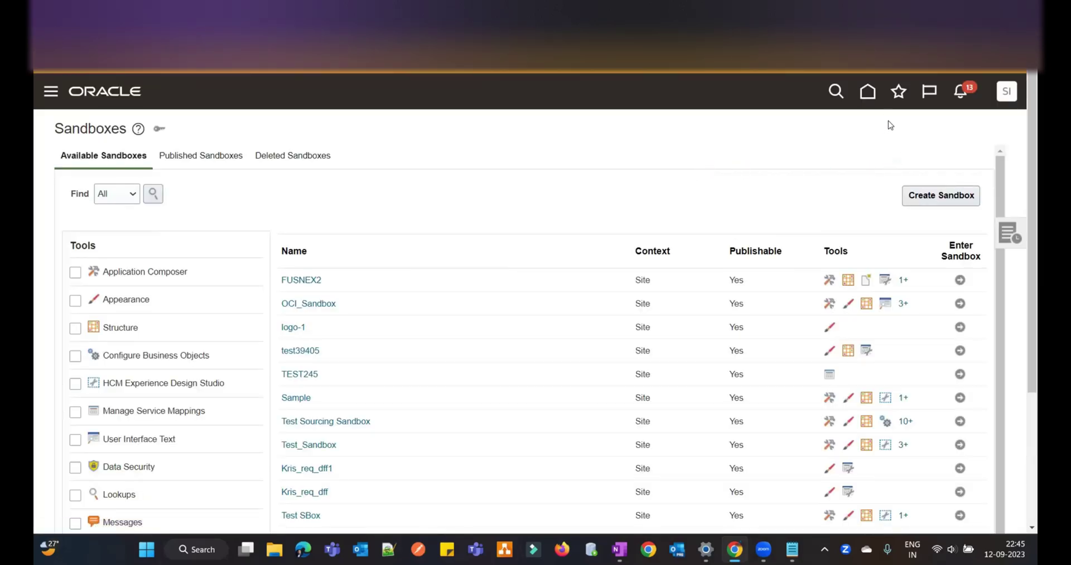
Step: Go back to the home page showing the Supply Chain Reports & Analytics group
left_click(868, 91)
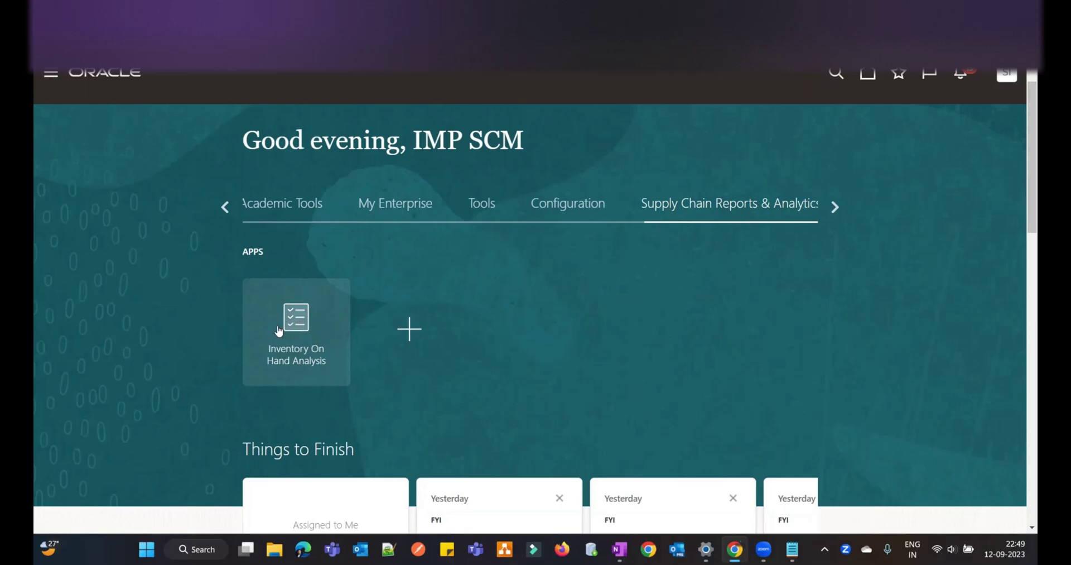
Step: Open the Inventory On Hand Analysis page in the FUSNEX5 sandbox and view its Tools menu
left_click(290, 315)
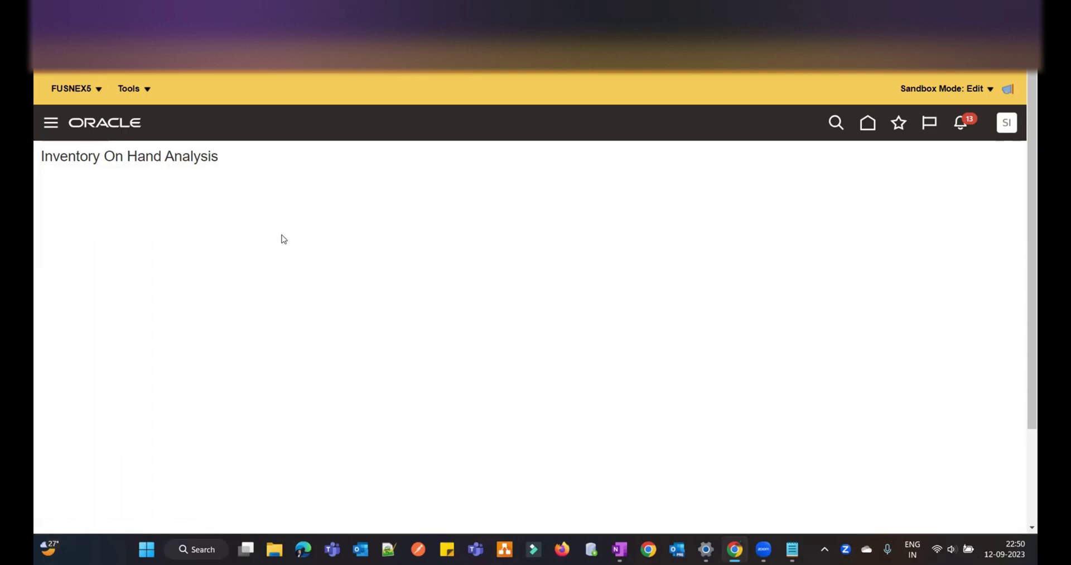
left_click(146, 93)
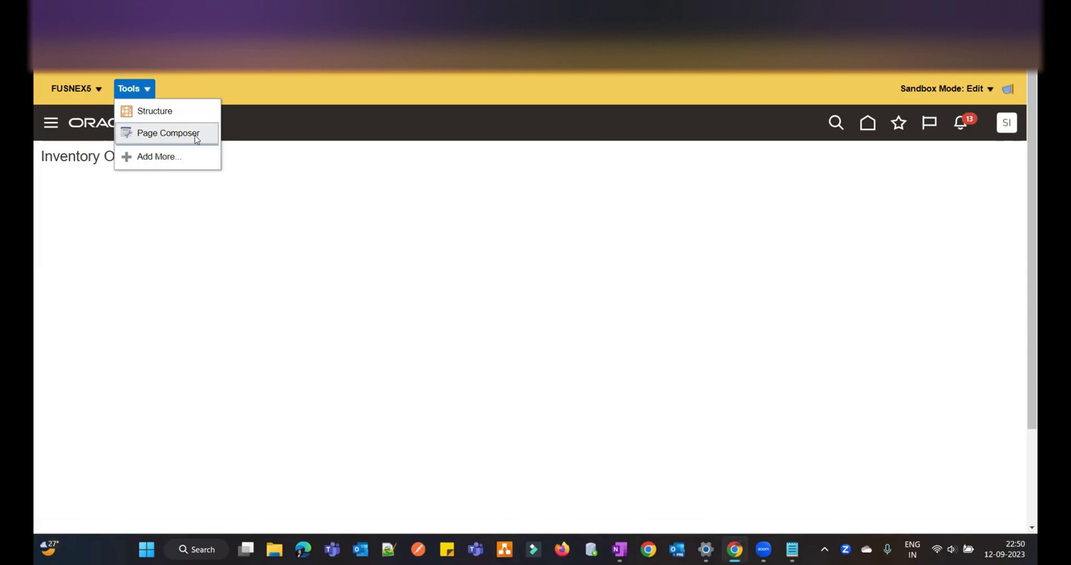
Step: Edit the Inventory On Hand Analysis page and open the Web Page component's properties
left_click(1009, 128)
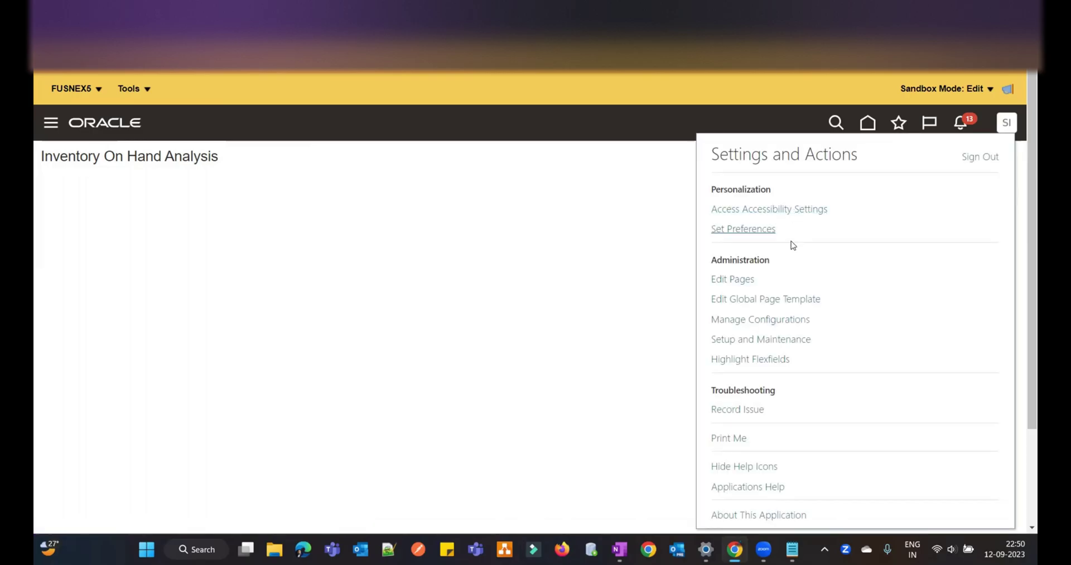
left_click(735, 279)
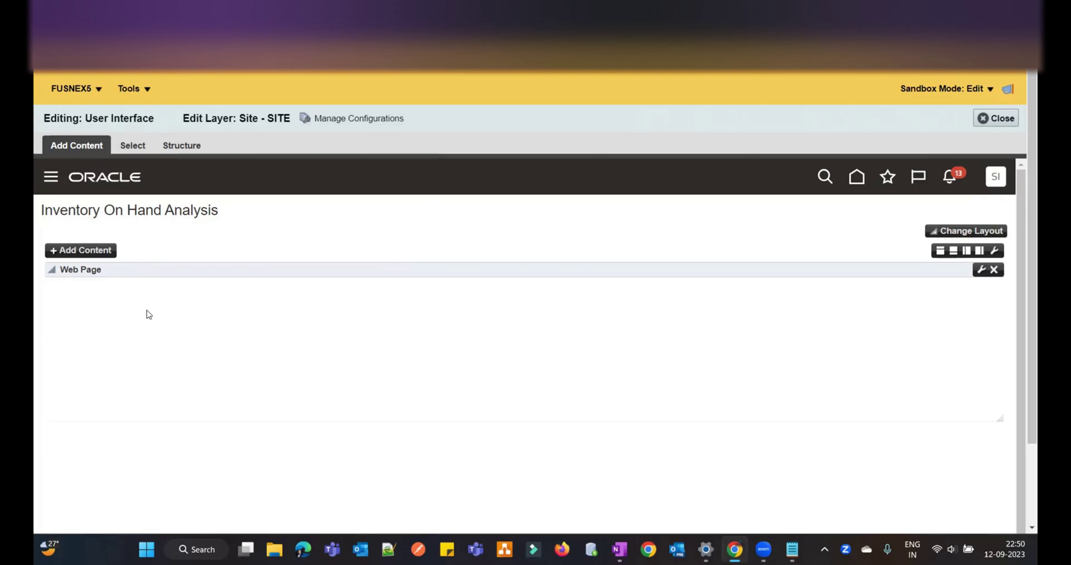
left_click(980, 271)
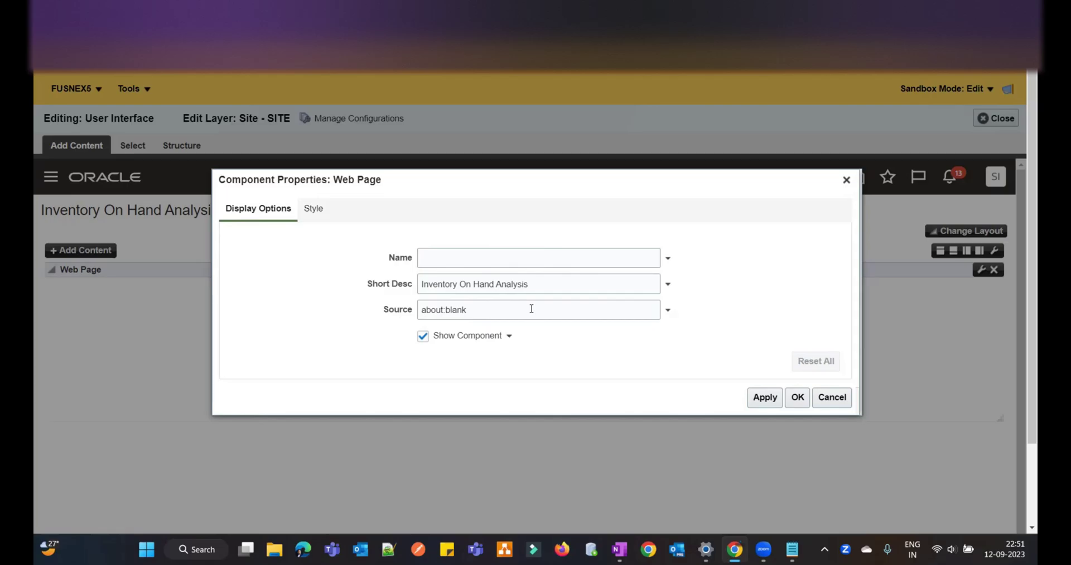
Step: Select the about:blank Source value and bring up the saved notes in Notepad
left_click_drag(531, 309, 393, 310)
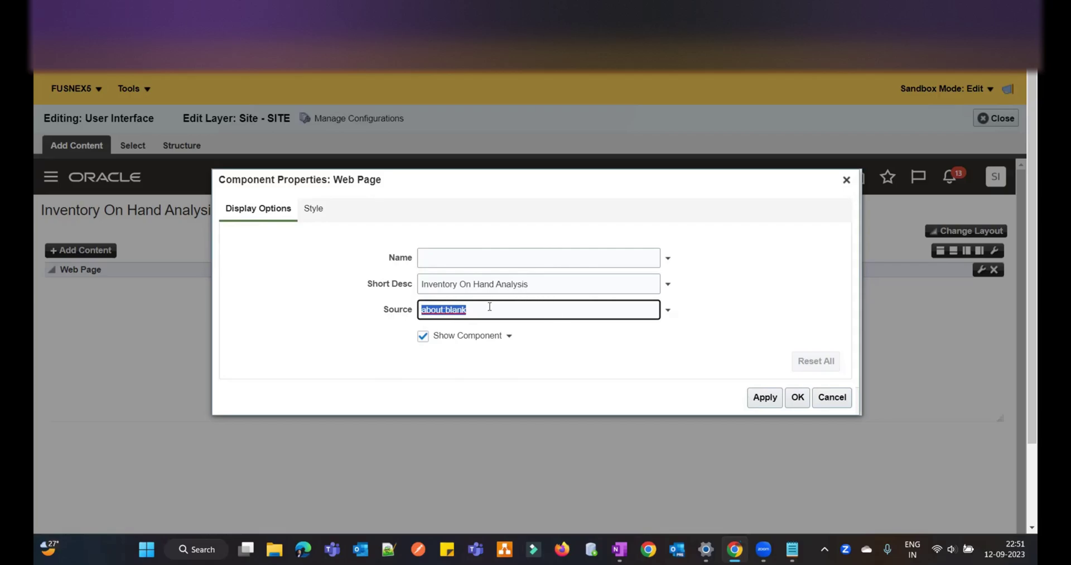
left_click(792, 549)
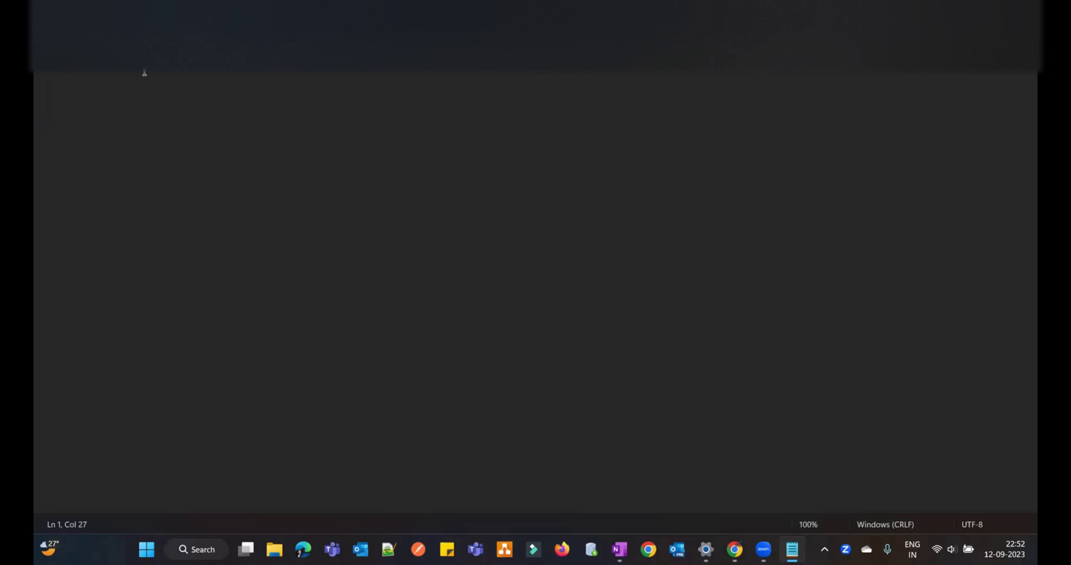
Step: Copy the saved report URL from Notepad and return to the browser's Web Page properties
left_click(87, 84)
key("Right")
key("Right")
key("Right")
mouse_move(735, 549)
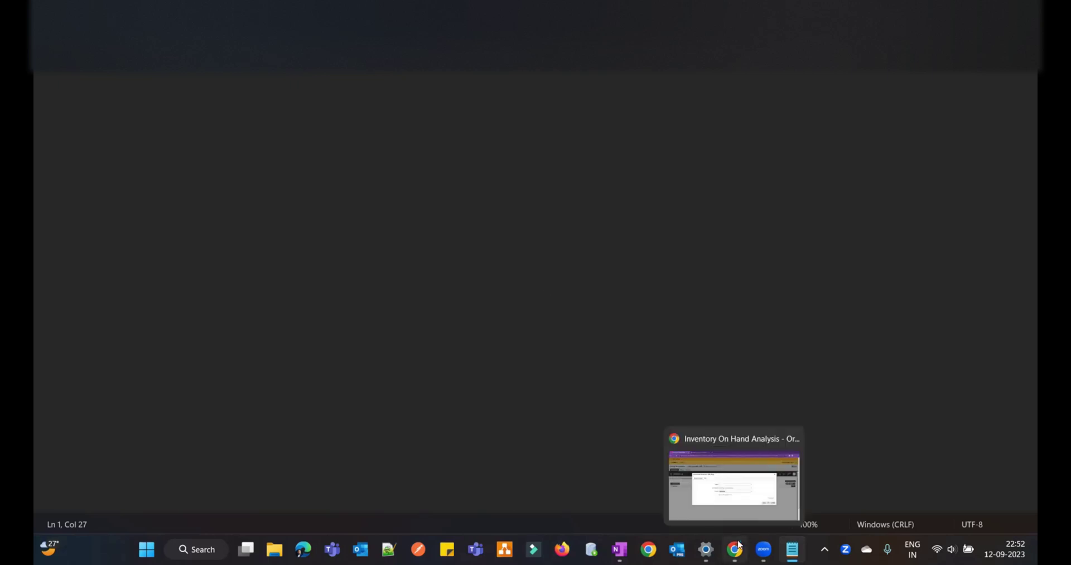
left_click(728, 491)
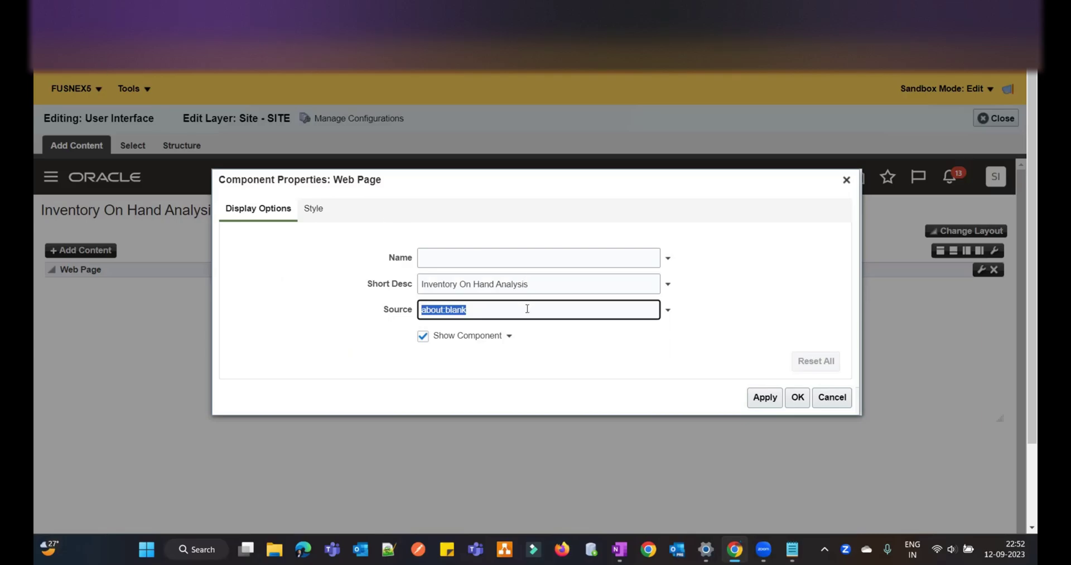
Step: Replace about:blank with the pasted report link, fixed to start with ../../analytics/saw.dll
key("BackSpace")
key("ctrl+v")
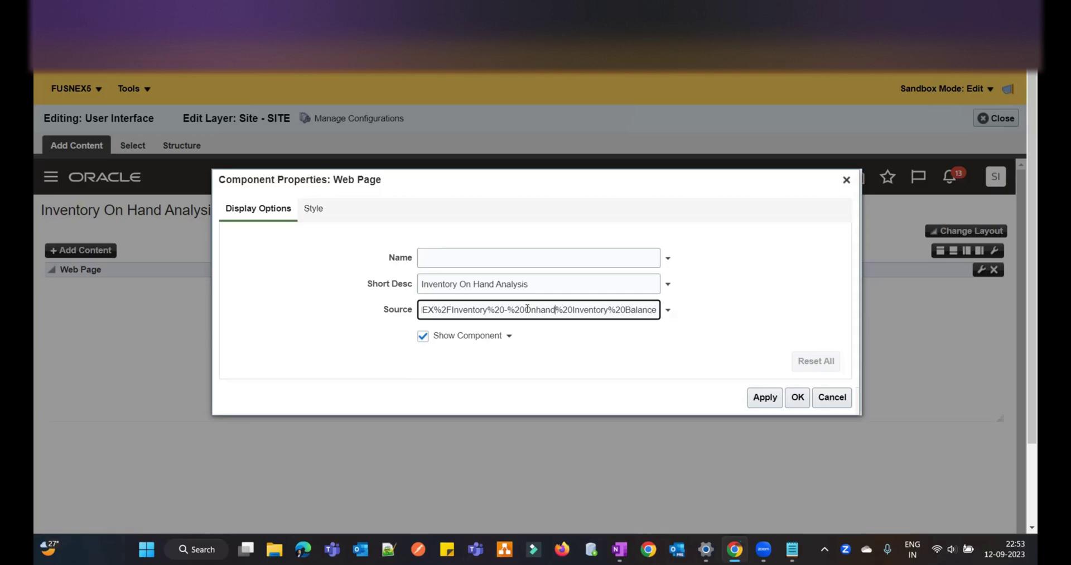
key("Left")
key("Left")
key("Left")
key("Left")
key("Left")
key("Left")
key("Left")
key("Left")
key("Left")
key("Left")
key("Left")
key("Left")
key("Left")
key("Left")
key("Left")
key("Left")
key("Left")
key("Left")
key("Left")
key("Left")
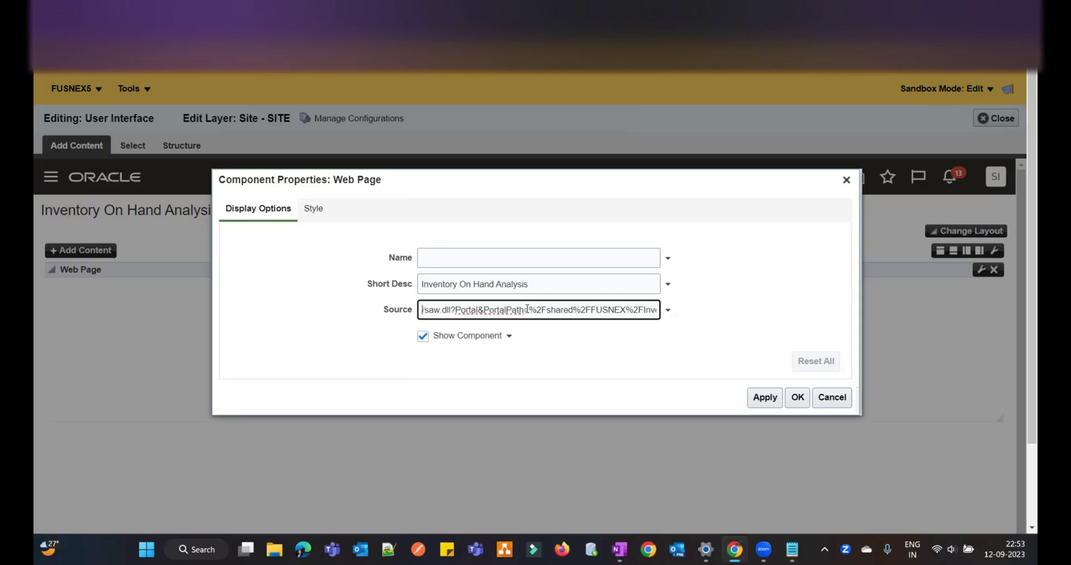
key("Left")
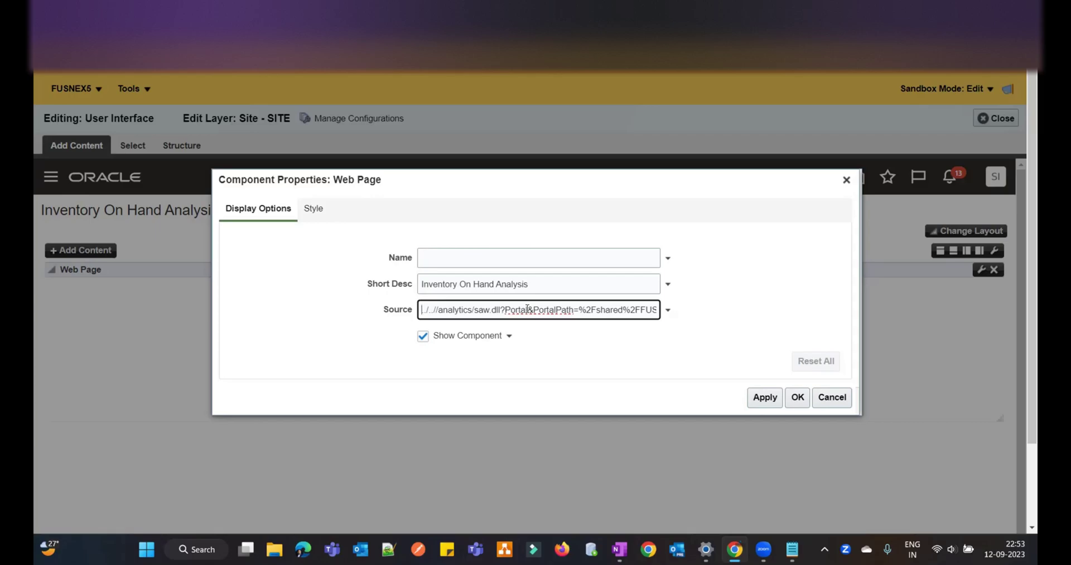
left_click_drag(436, 312, 440, 309)
key("BackSpace")
left_click_drag(436, 310, 431, 311)
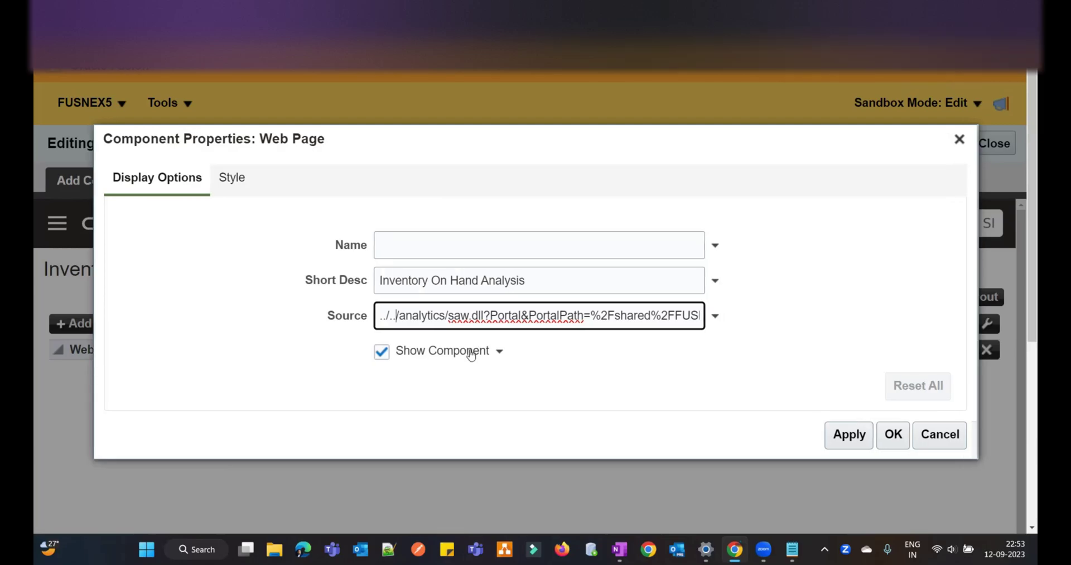
scroll(471, 352, "down", 1)
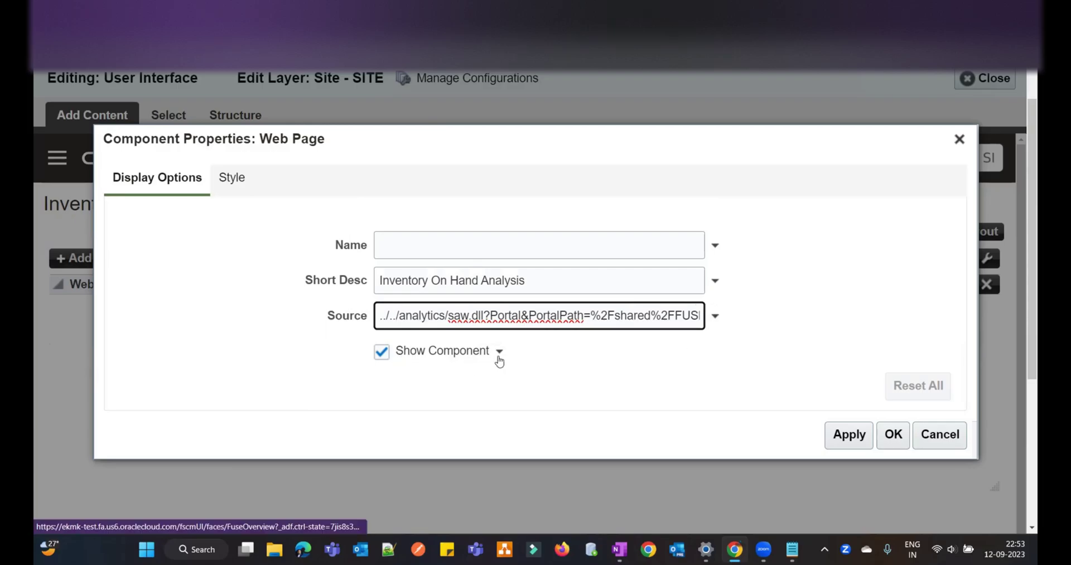
left_click(245, 187)
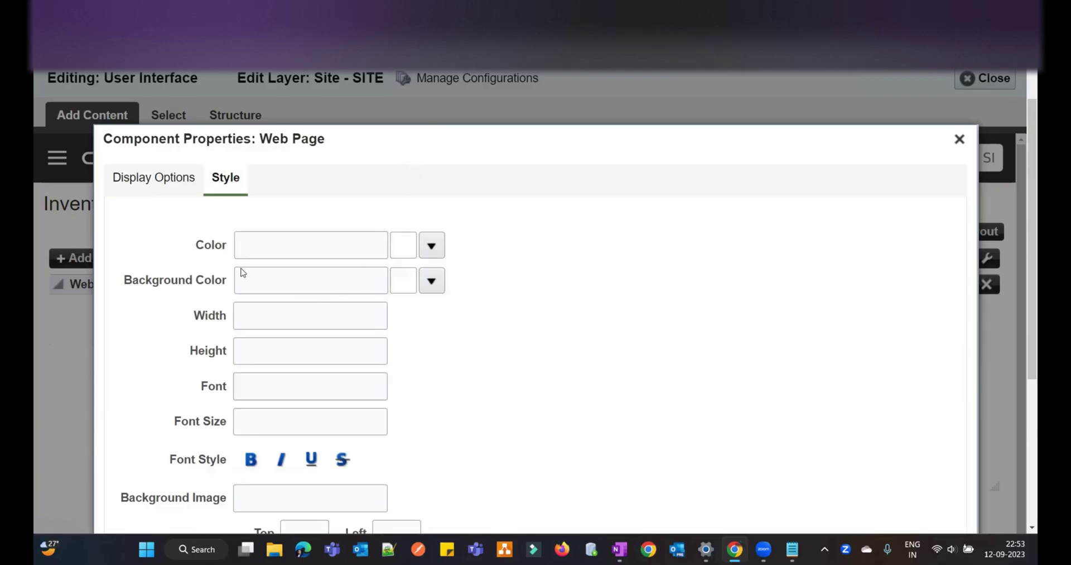
Step: Review the unchanged style settings and apply the new Source link to the Web Page component
scroll(369, 360, "down", 2)
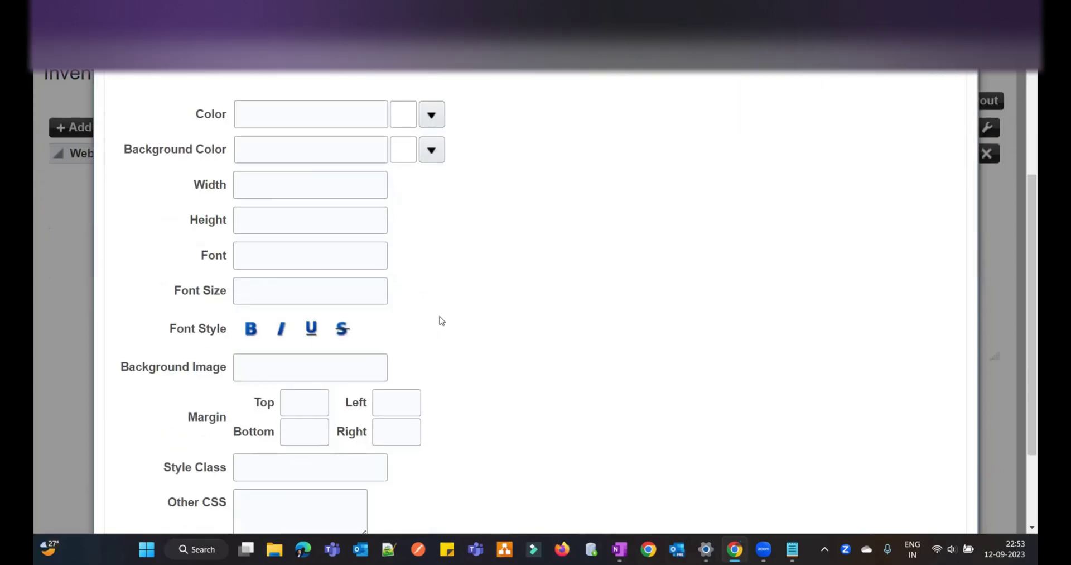
scroll(441, 321, "up", 2)
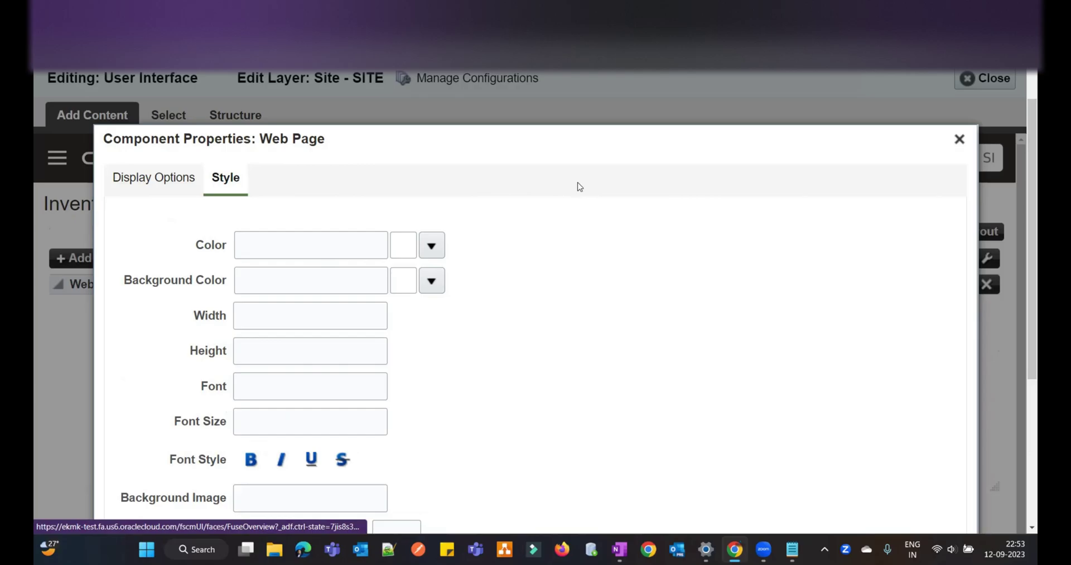
left_click(856, 437)
Step: Close the properties with OK, zoom the browser out, and stretch the report panel taller
left_click(887, 431)
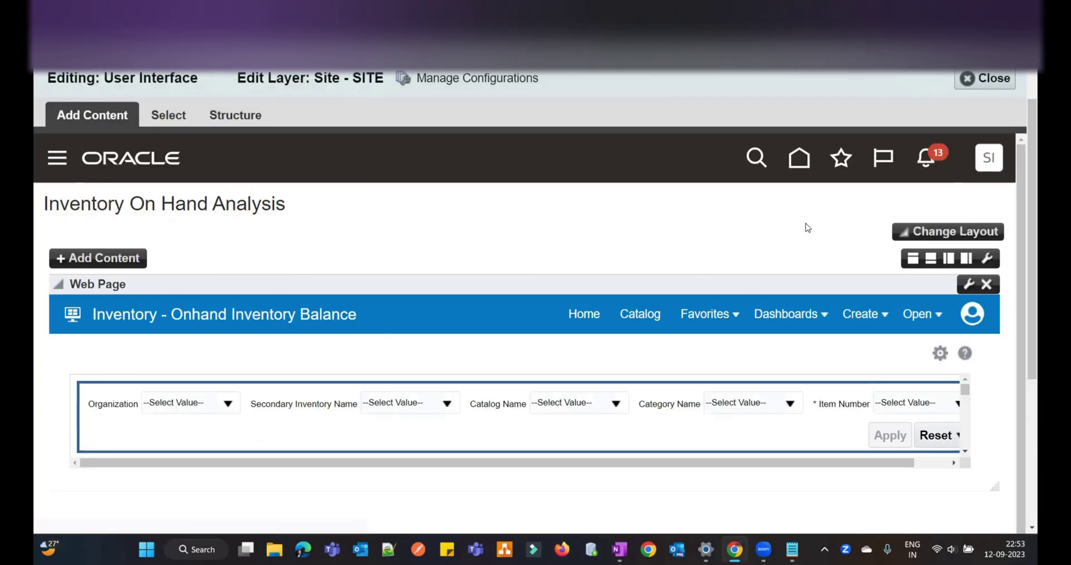
key("ctrl+minus")
key("ctrl+minus")
key("ctrl+minus")
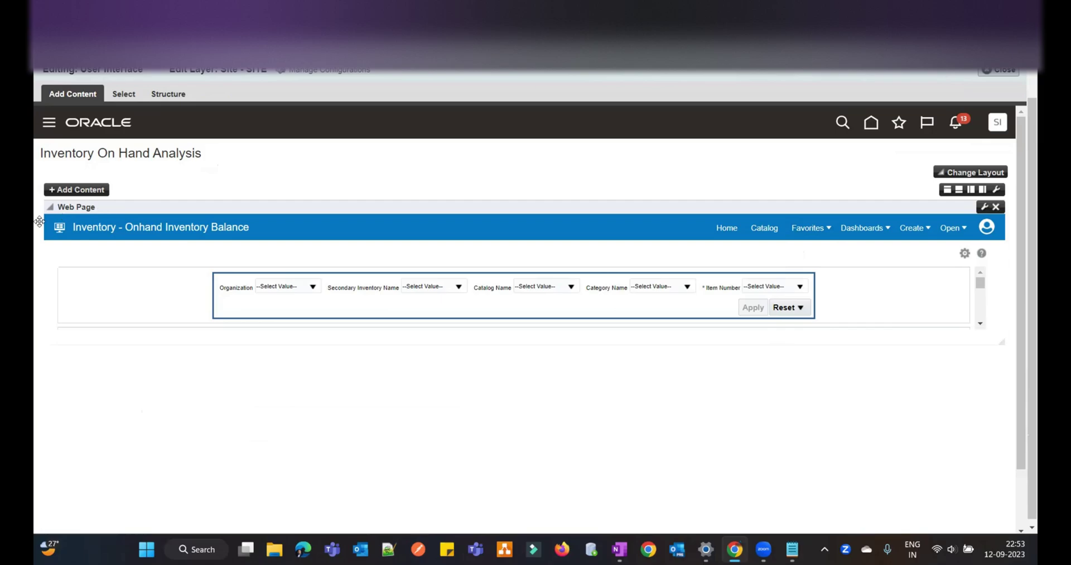
left_click(811, 228)
left_click_drag(1001, 341, 999, 483)
scroll(999, 507, "down", 1)
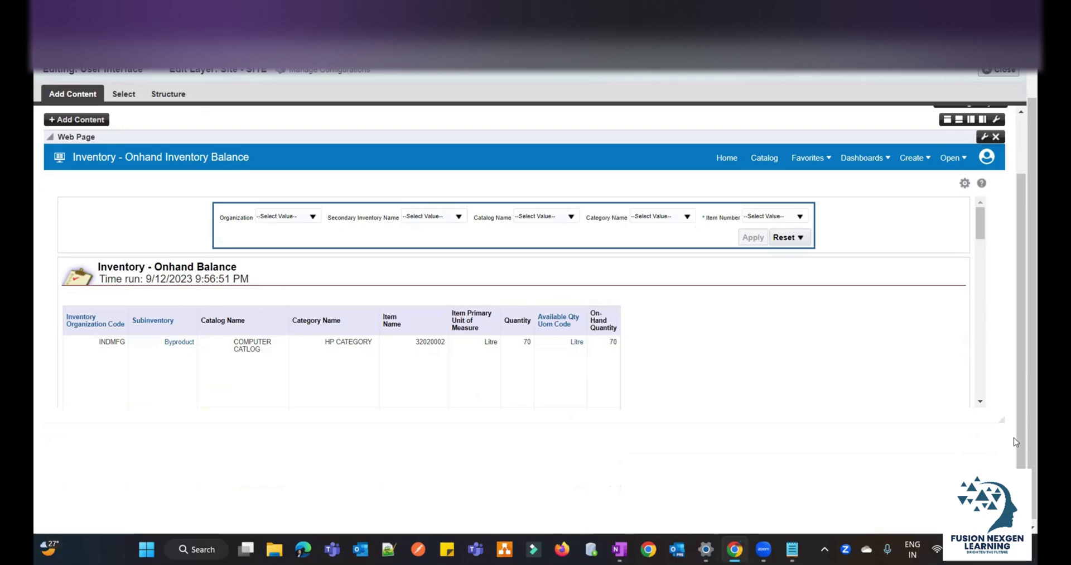
left_click_drag(1003, 420, 1005, 486)
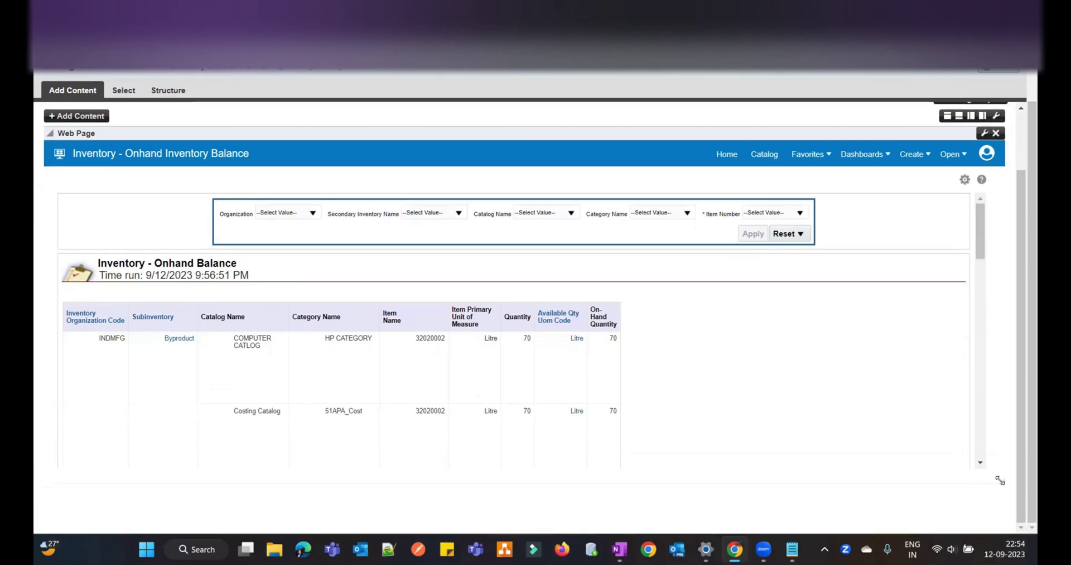
left_click_drag(1003, 481, 1014, 534)
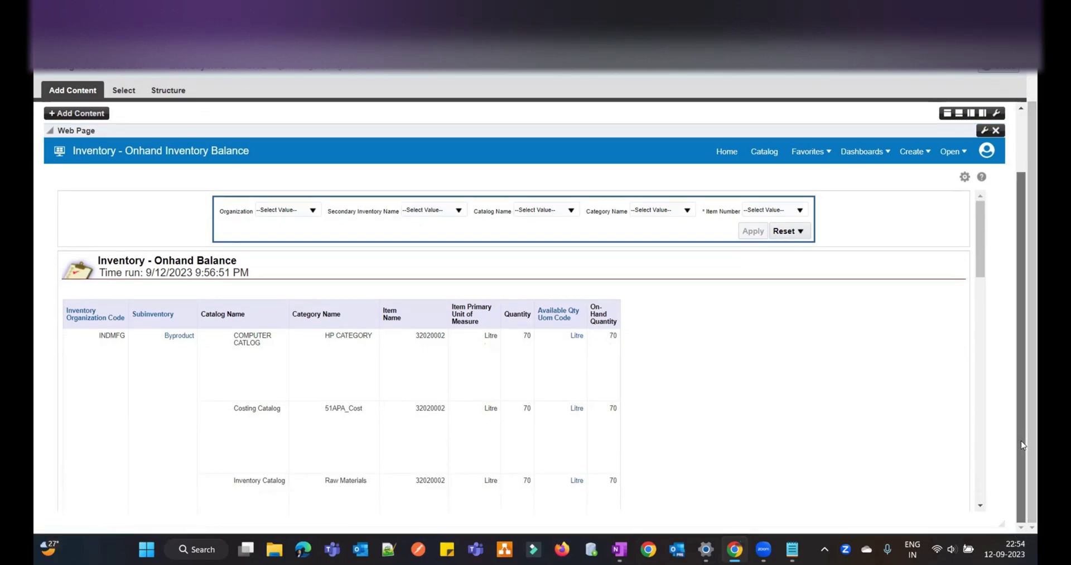
scroll(985, 442, "down", 10)
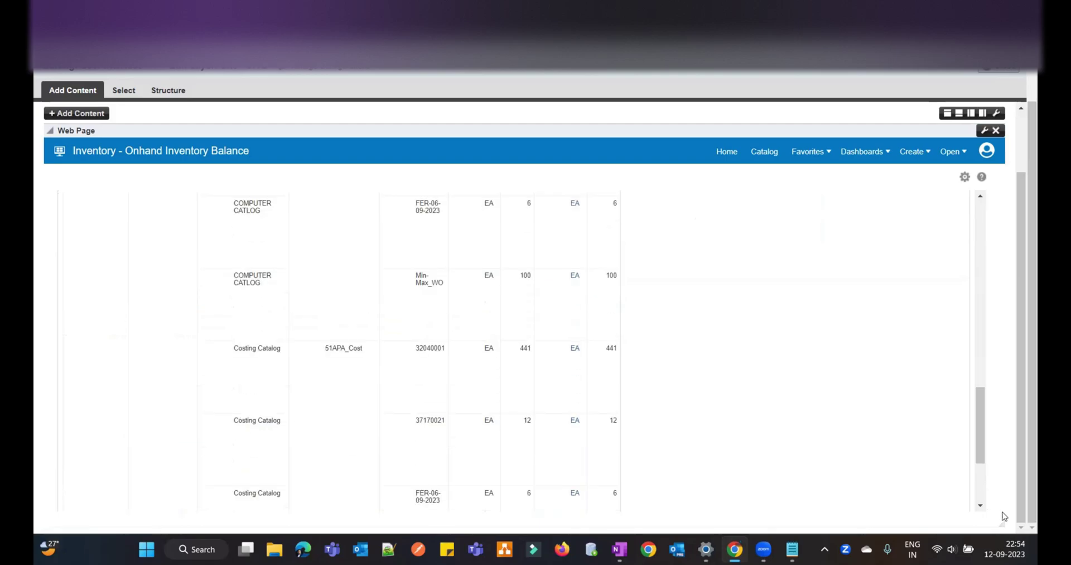
left_click_drag(1003, 522, 1017, 533)
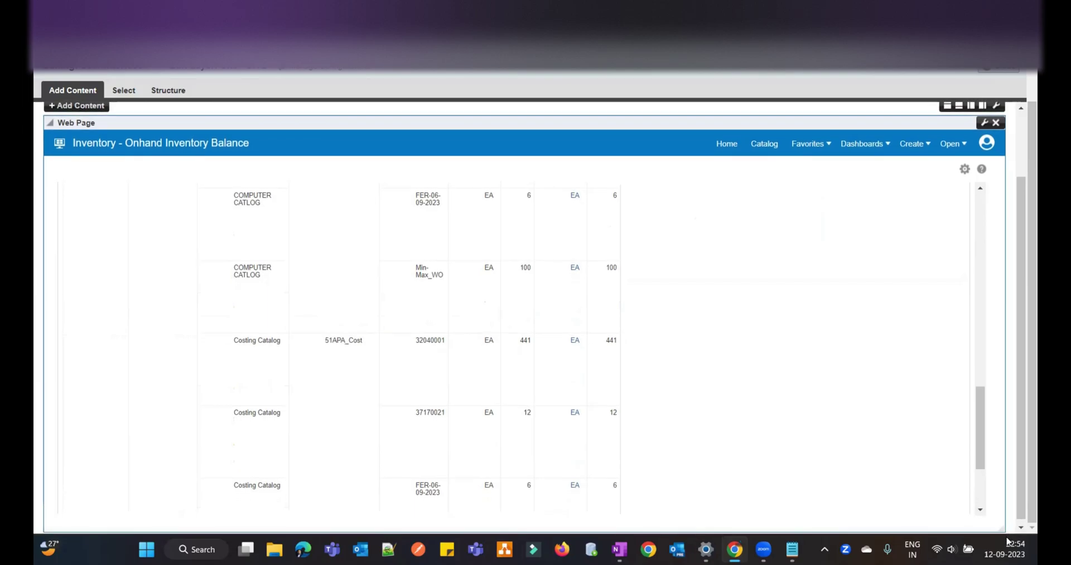
scroll(985, 368, "down", 3)
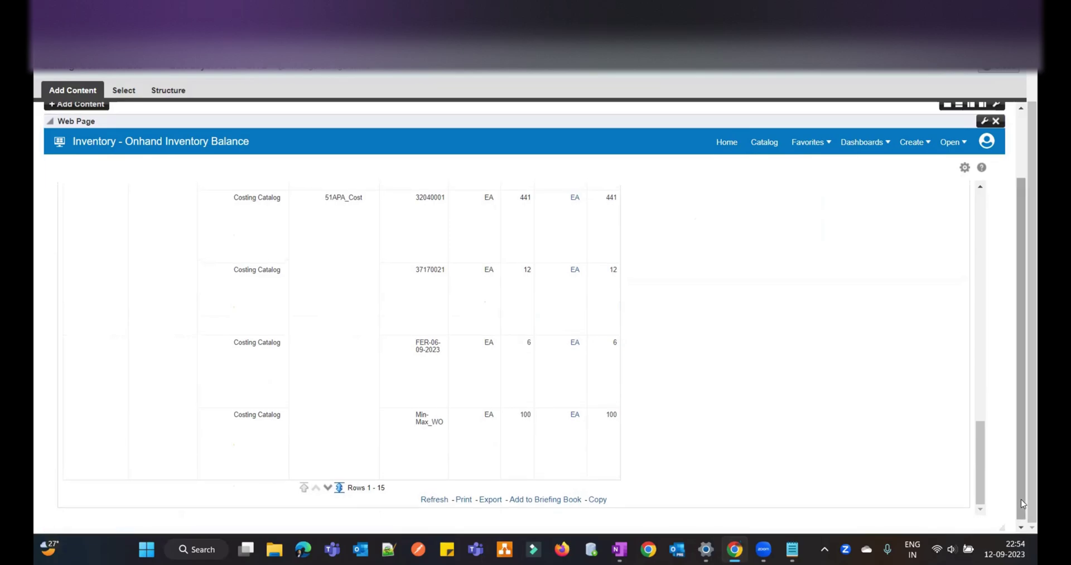
scroll(1021, 502, "down", 1)
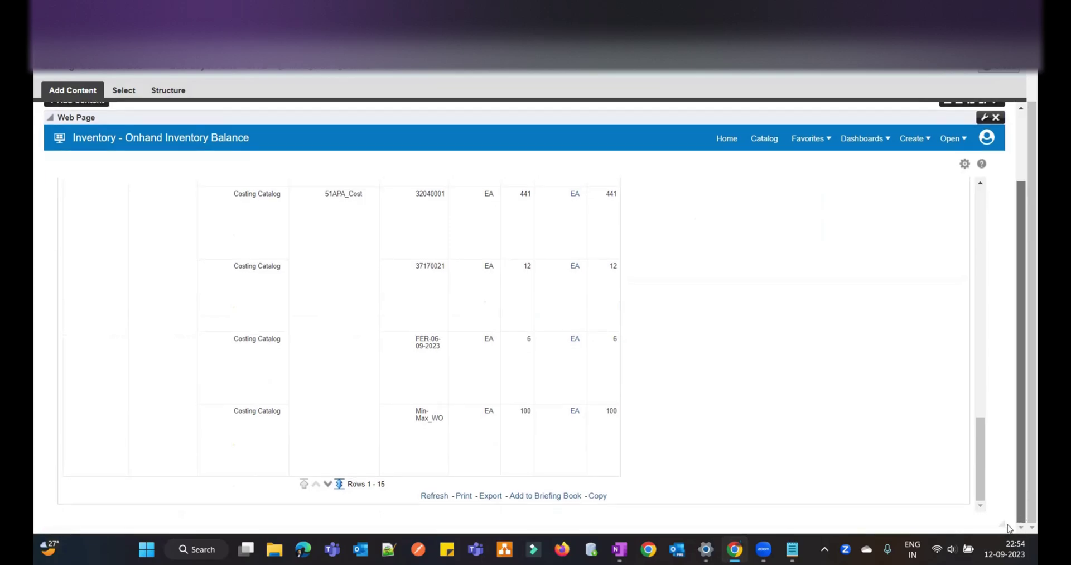
left_click_drag(1015, 528, 1007, 520)
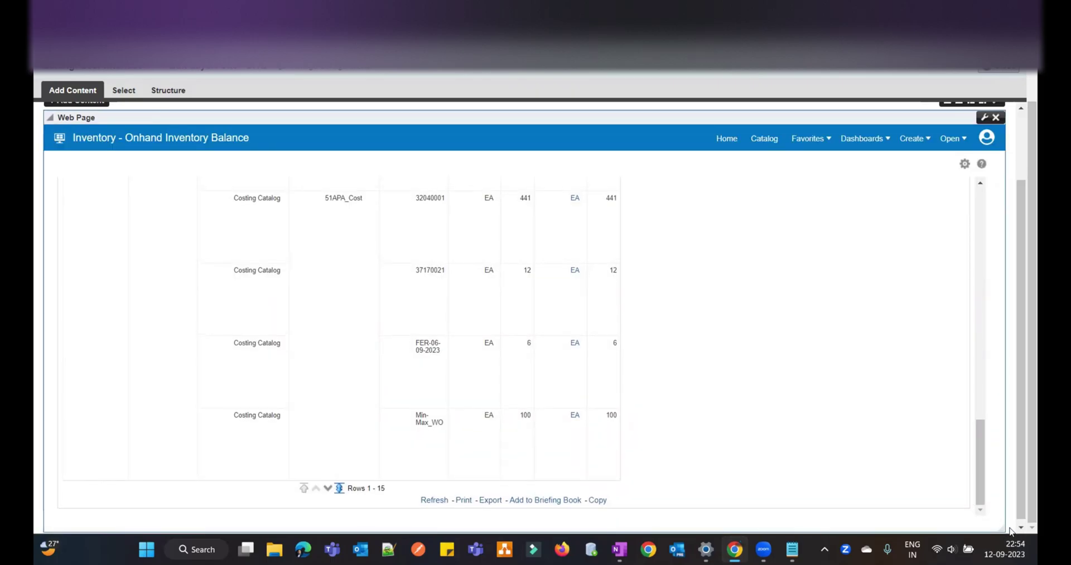
scroll(1017, 385, "down", 1)
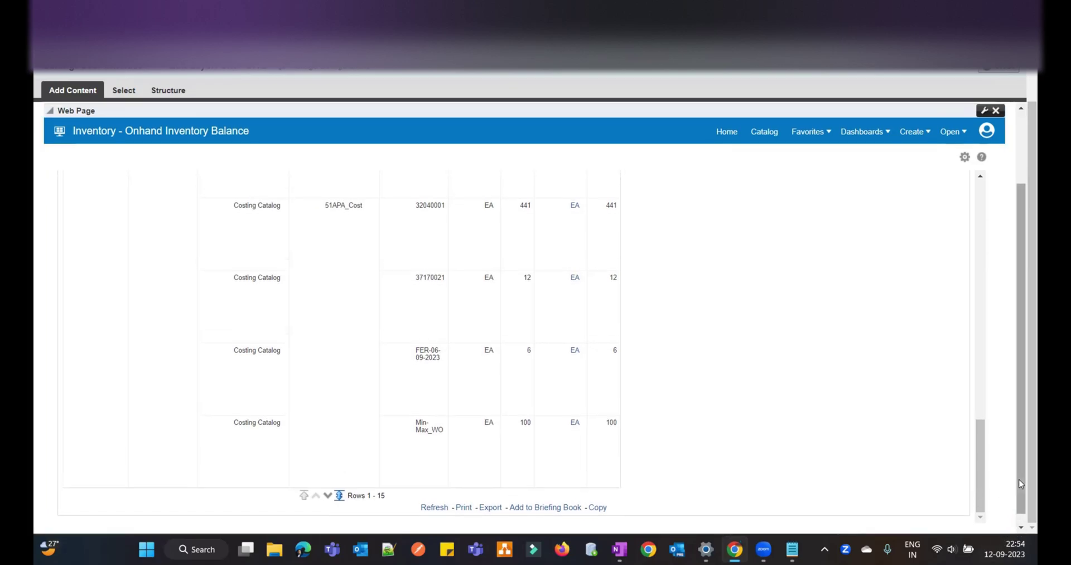
scroll(1021, 484, "down", 1)
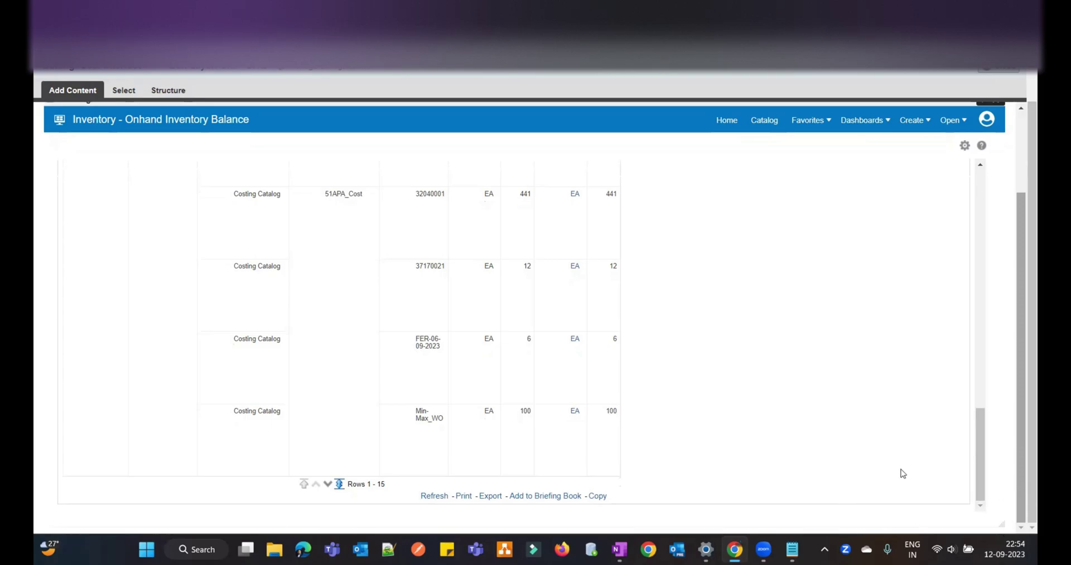
scroll(887, 466, "up", 1)
scroll(878, 463, "up", 5)
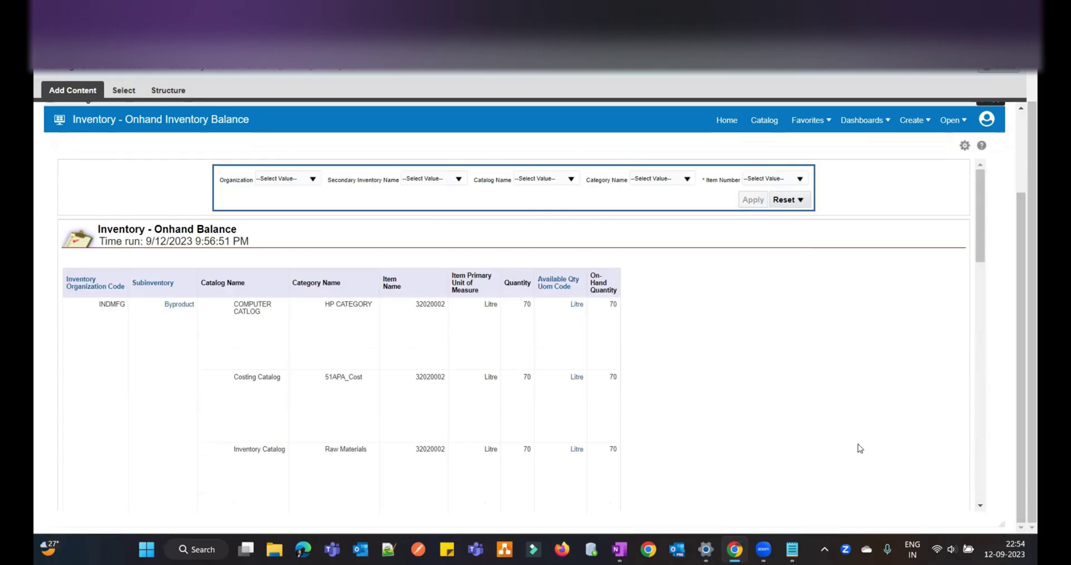
scroll(579, 400, "down", 10)
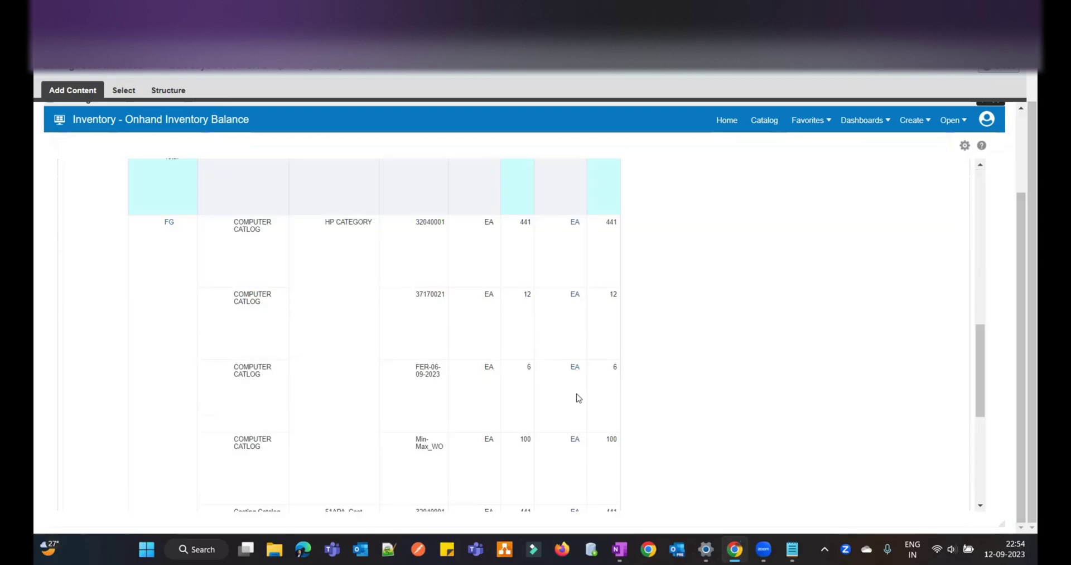
scroll(600, 429, "up", 3)
scroll(604, 440, "up", 6)
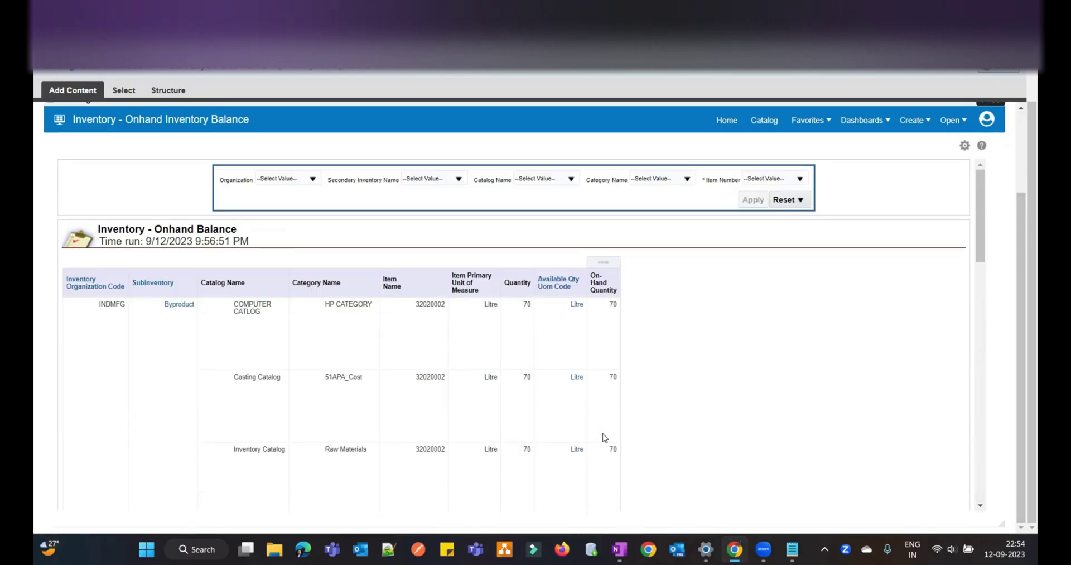
scroll(409, 280, "up", 2)
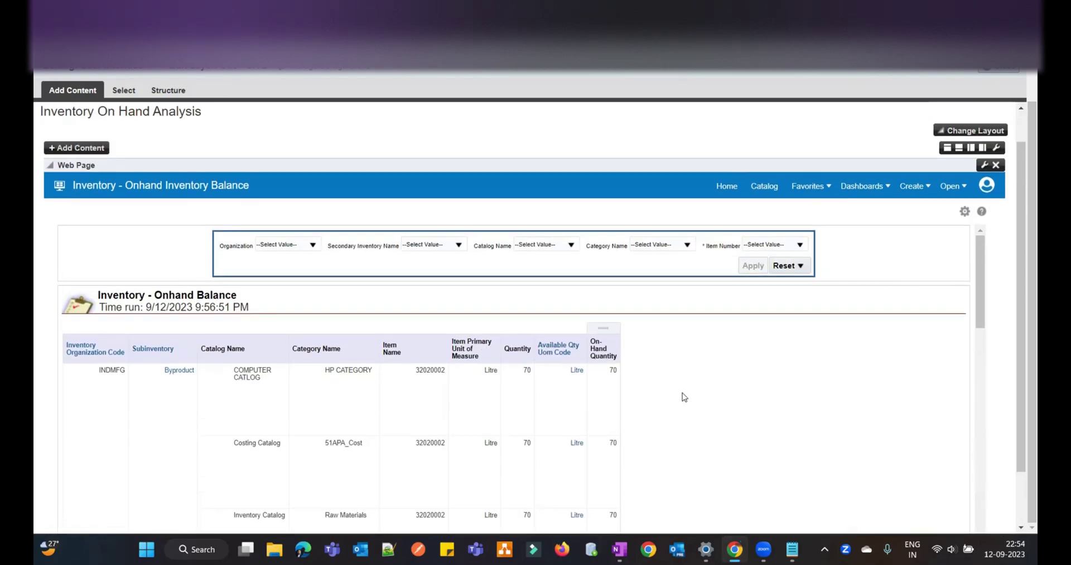
scroll(709, 396, "up", 1)
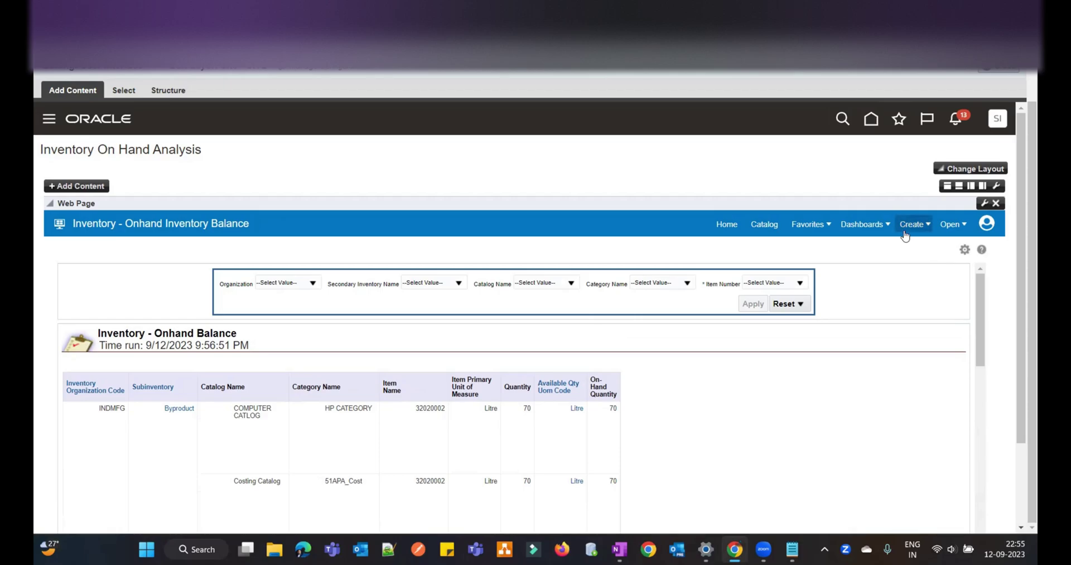
Step: Leave the page composer and open the Inventory On Hand Analysis tile from Home
left_click(871, 118)
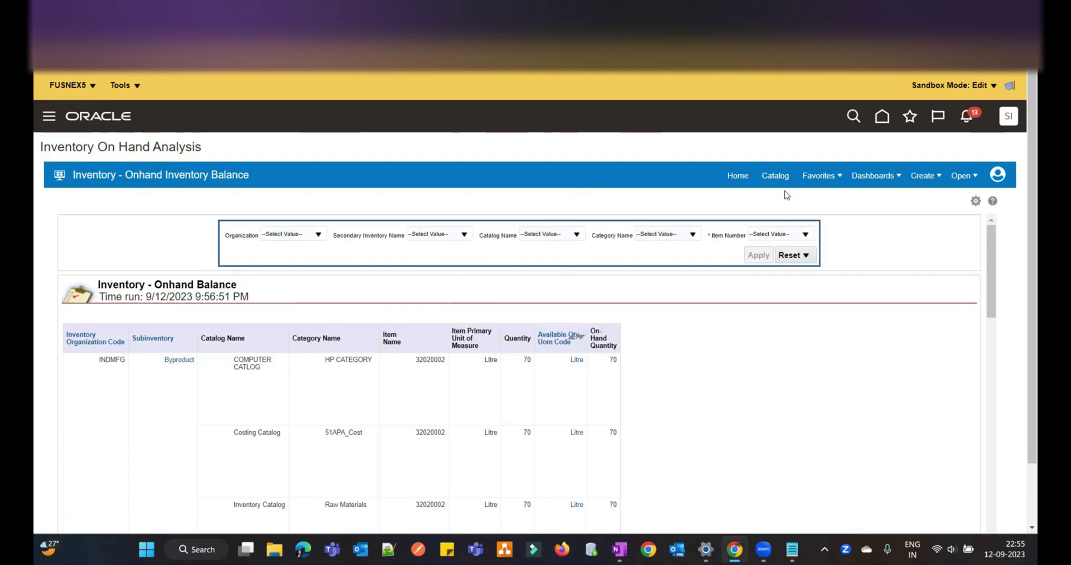
left_click(881, 117)
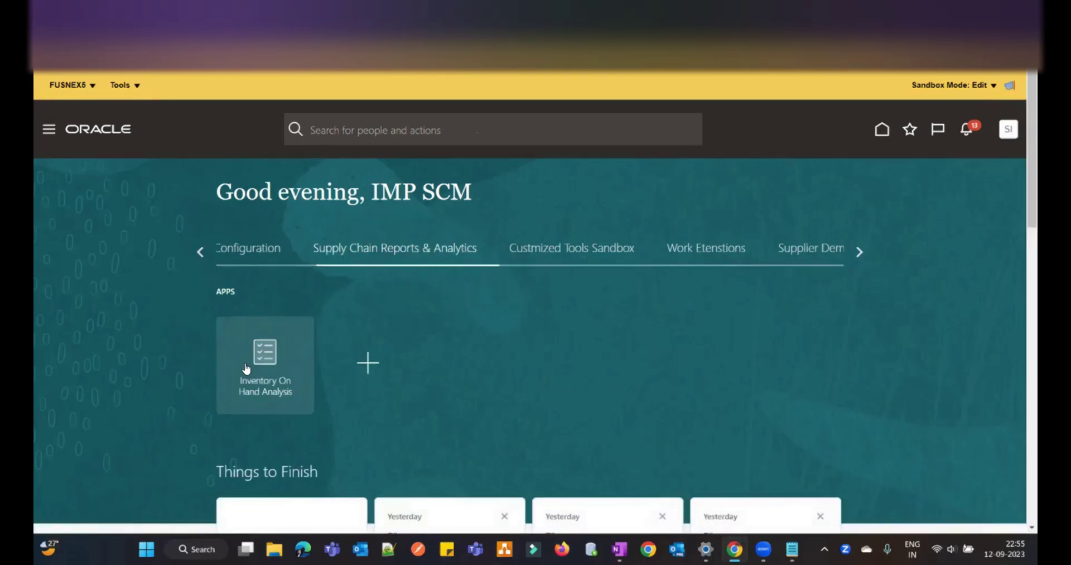
left_click(263, 357)
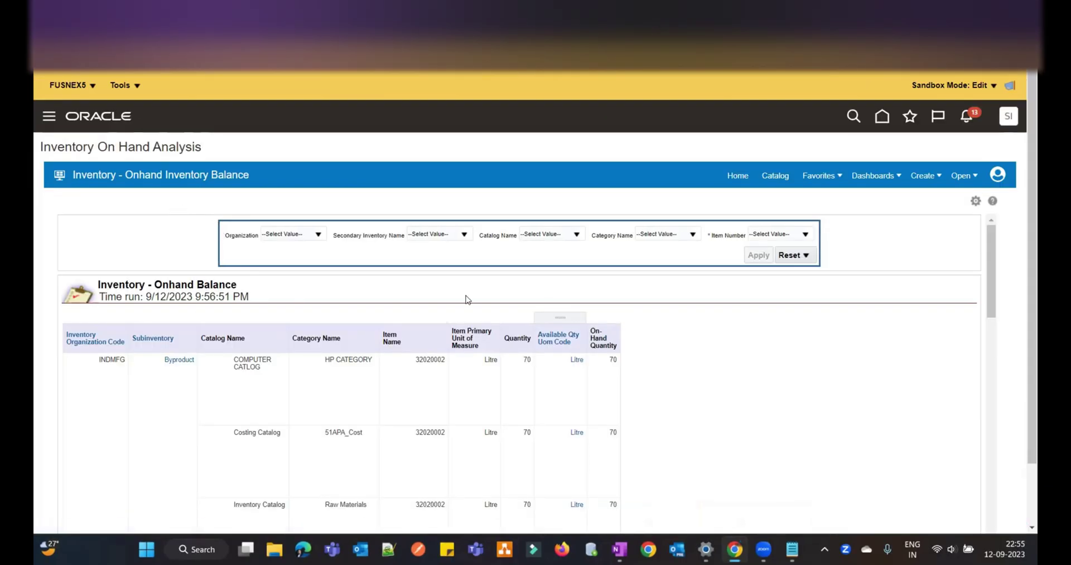
Step: Scroll through the embedded Onhand Inventory Balance report, then return to the home page
scroll(625, 373, "down", 10)
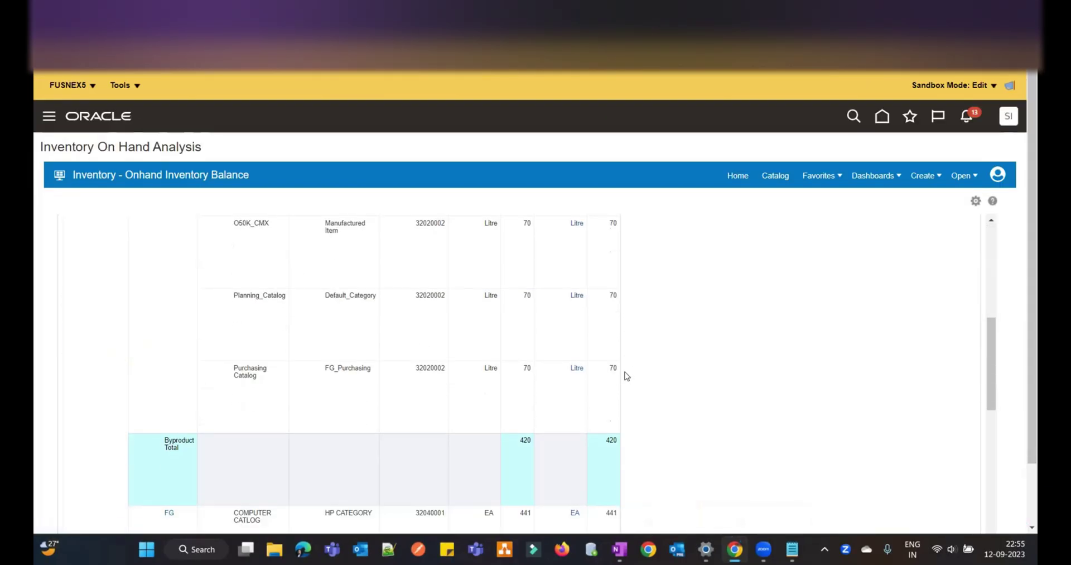
scroll(896, 325, "down", 2)
scroll(801, 320, "up", 10)
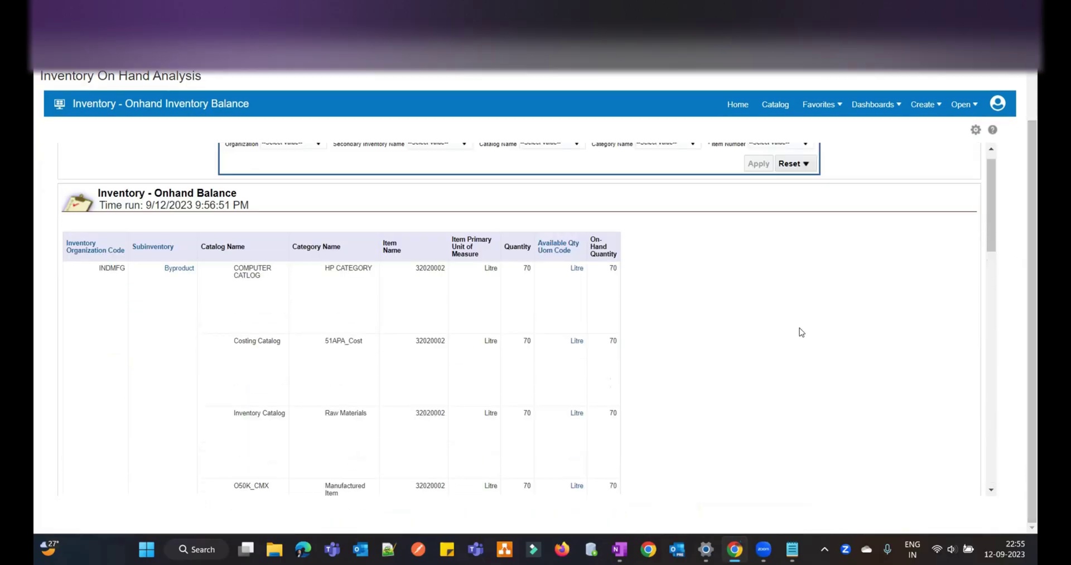
scroll(806, 347, "up", 2)
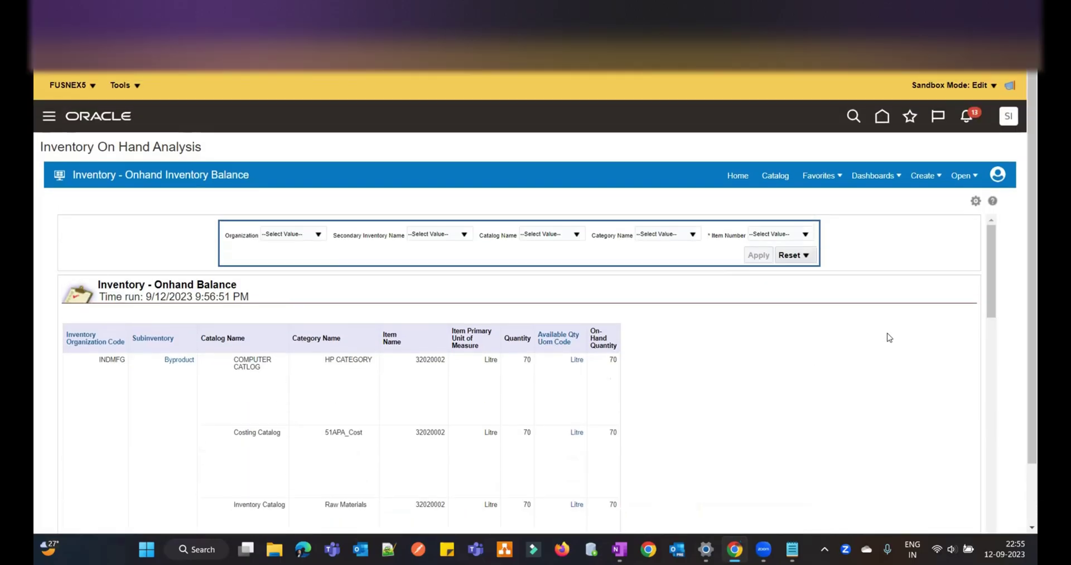
left_click(883, 124)
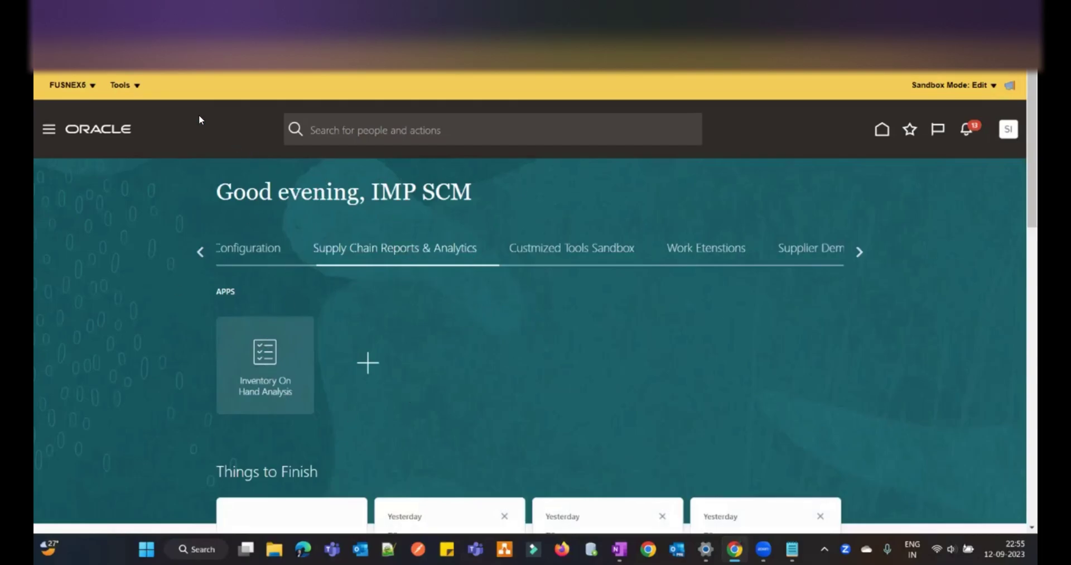
Step: Choose Publish for the FUSNEX5 sandbox and confirm Yes in the Publish Sandbox dialog
left_click(91, 87)
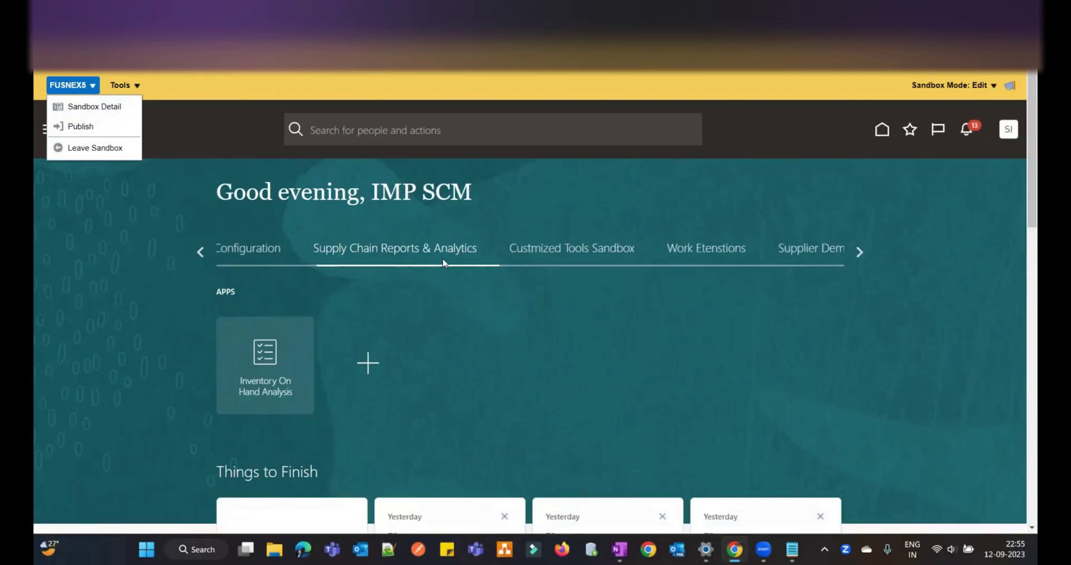
left_click(114, 127)
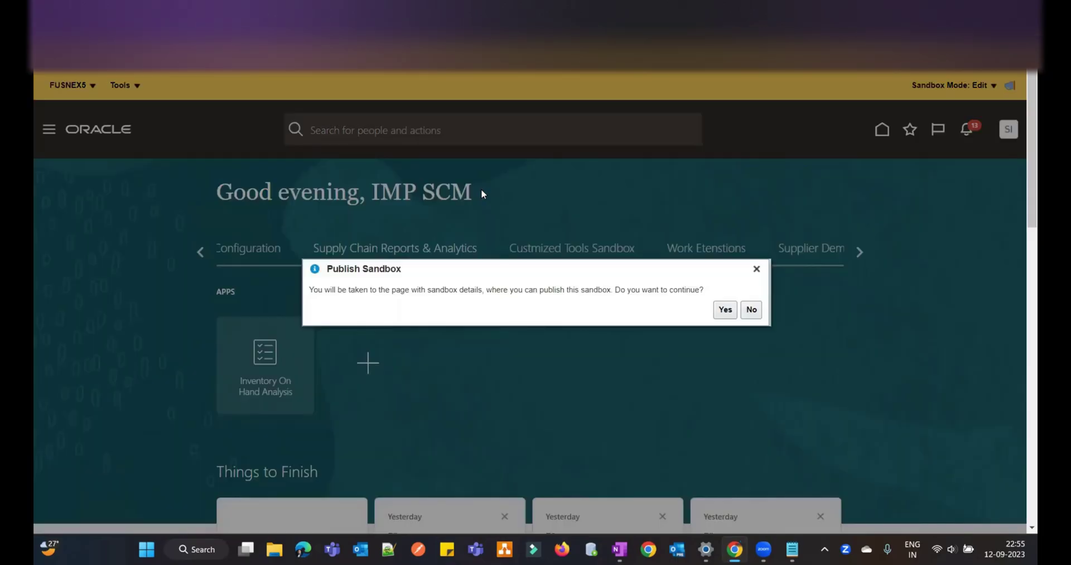
left_click(725, 309)
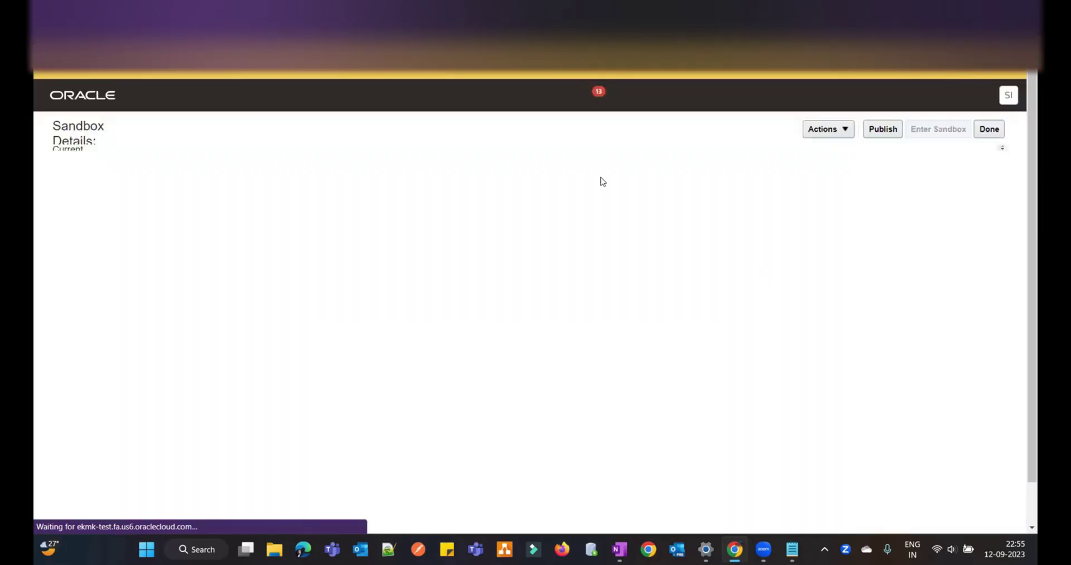
Step: Publish the FUSNEX5 sandbox, then page forward to the last home page groups
left_click(886, 149)
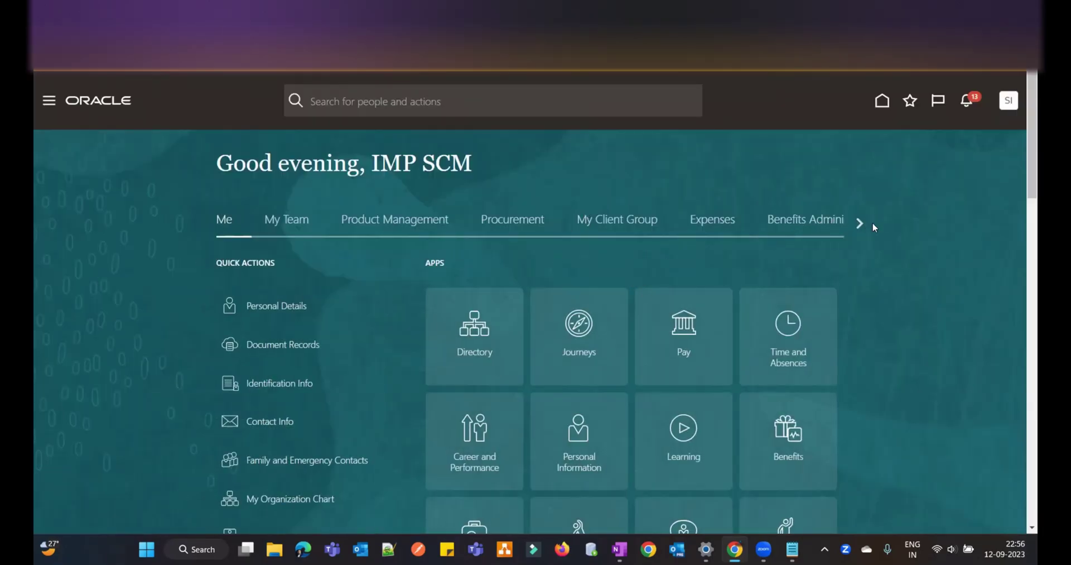
left_click(860, 223)
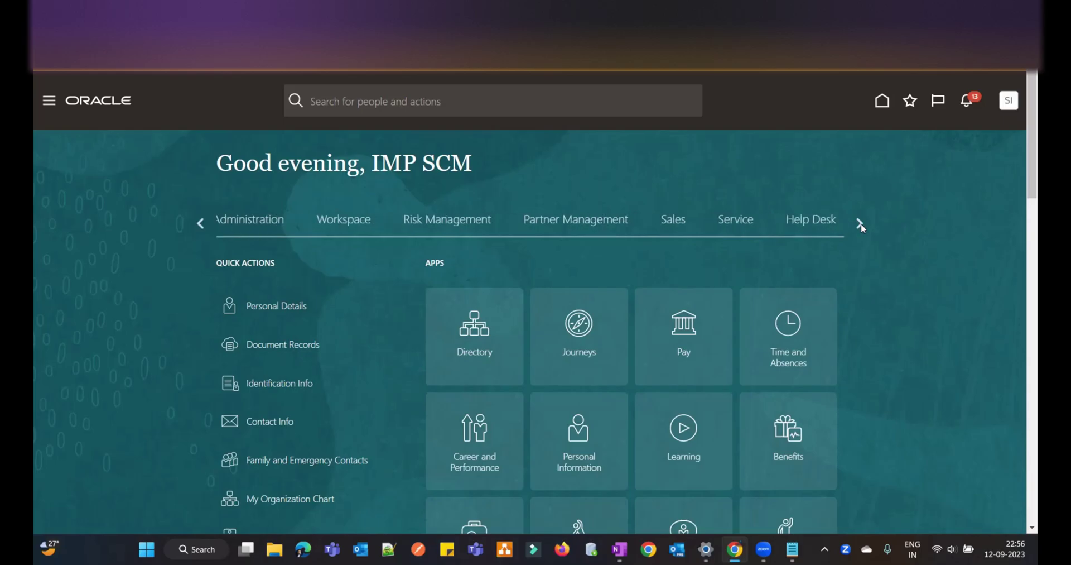
left_click(860, 223)
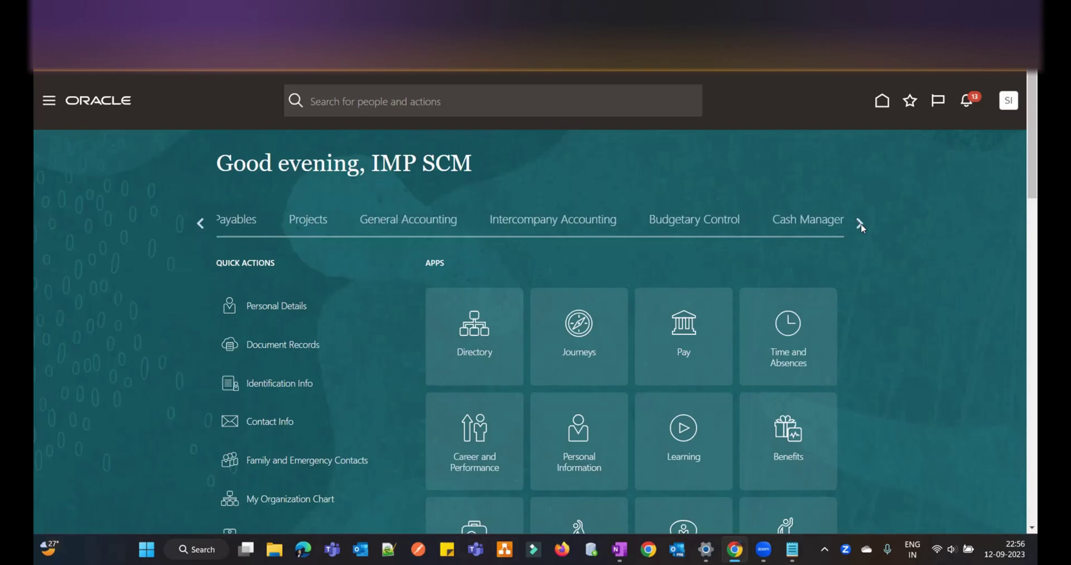
left_click(860, 223)
left_click(860, 223)
left_click(860, 223)
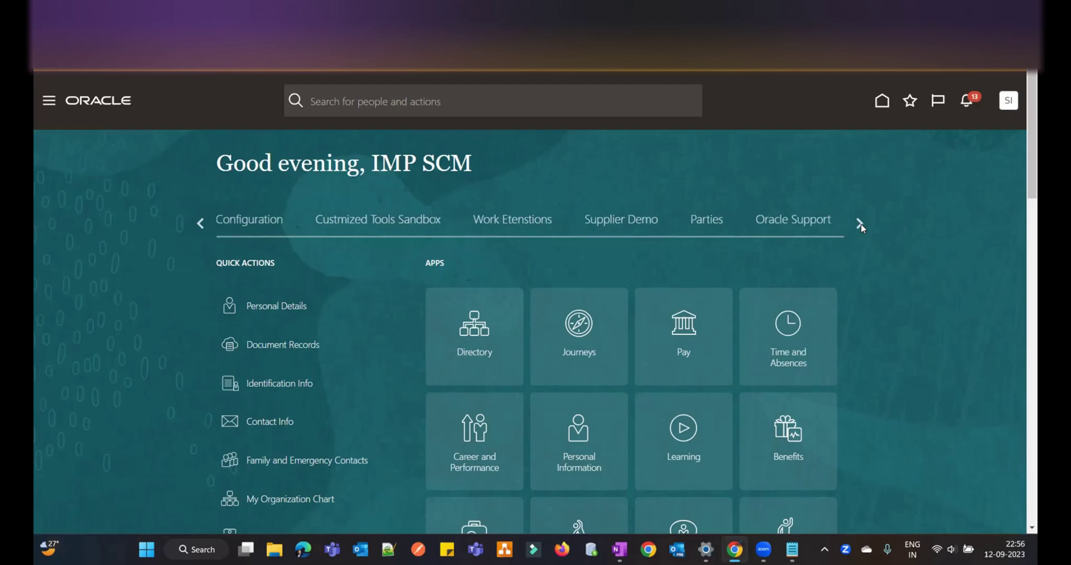
left_click(860, 223)
left_click(860, 223)
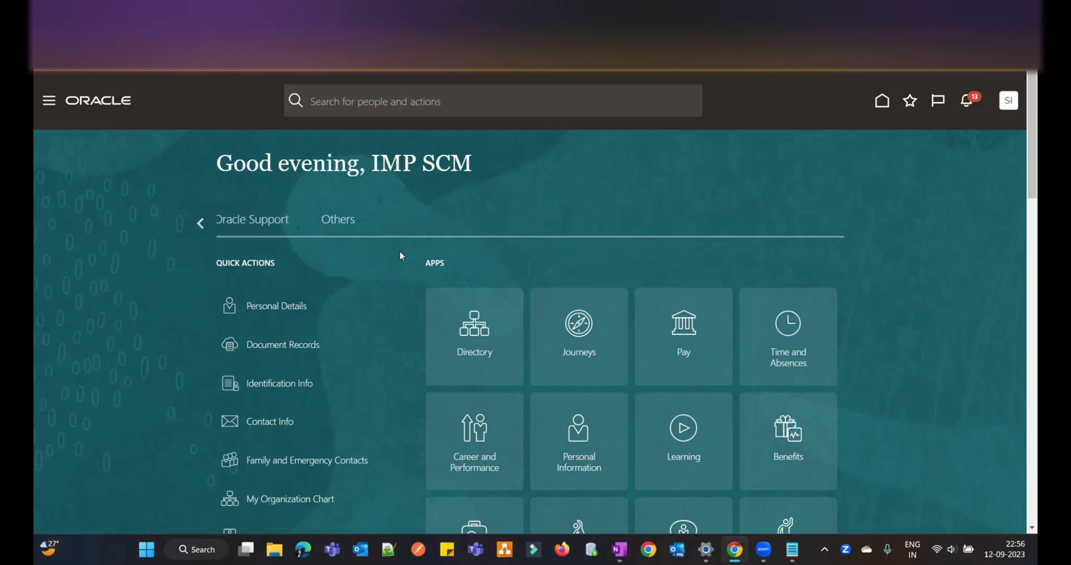
Step: Page back to the earlier home page groups on the tab strip
left_click(200, 225)
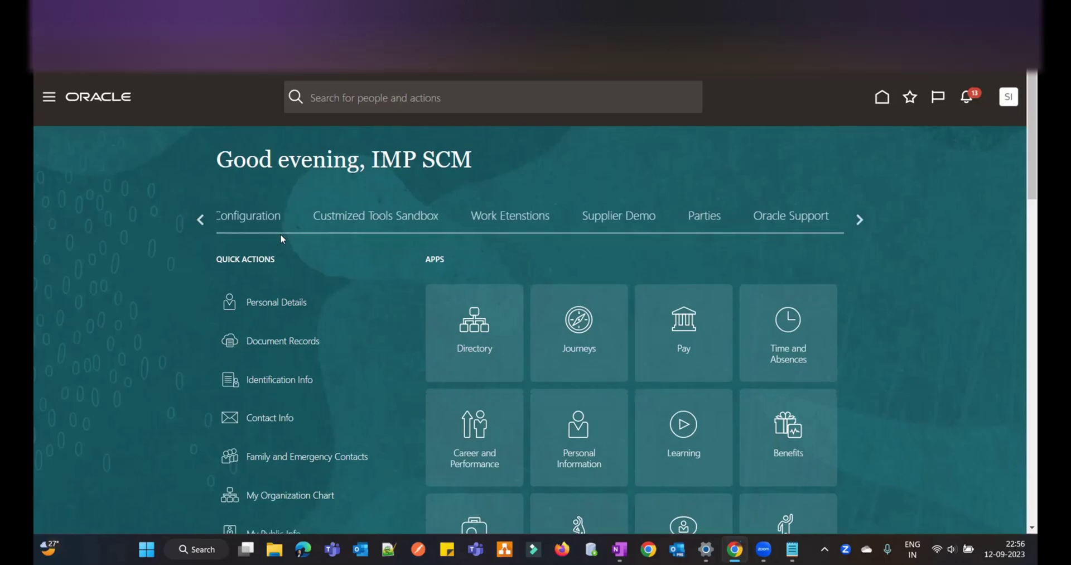
scroll(280, 233, "down", 1)
left_click(207, 159)
left_click(206, 159)
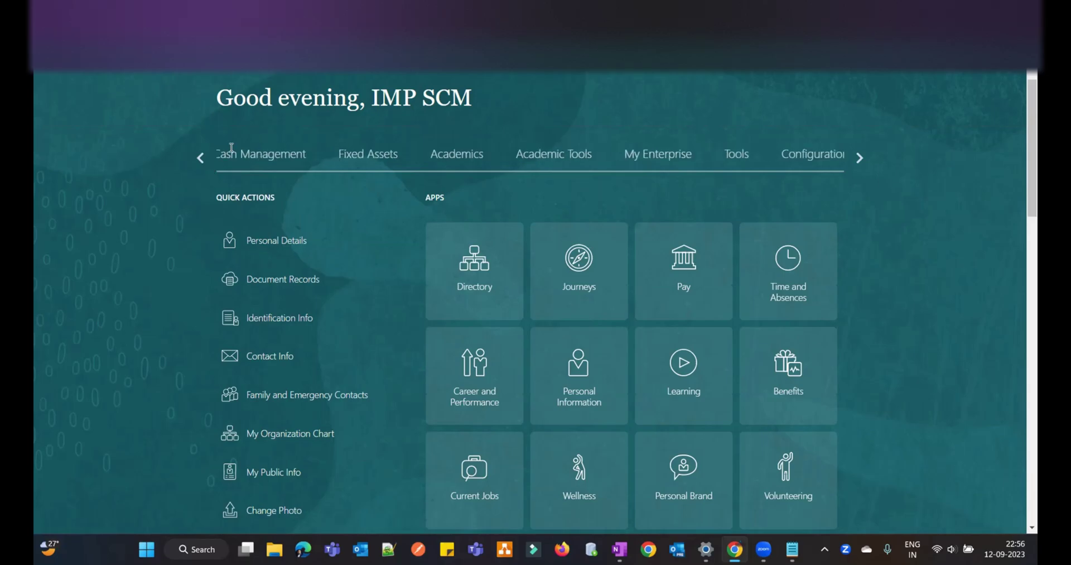
Step: Scroll through the published Inventory On Hand Analysis report outside the sandbox, then go Home
scroll(300, 190, "up", 1)
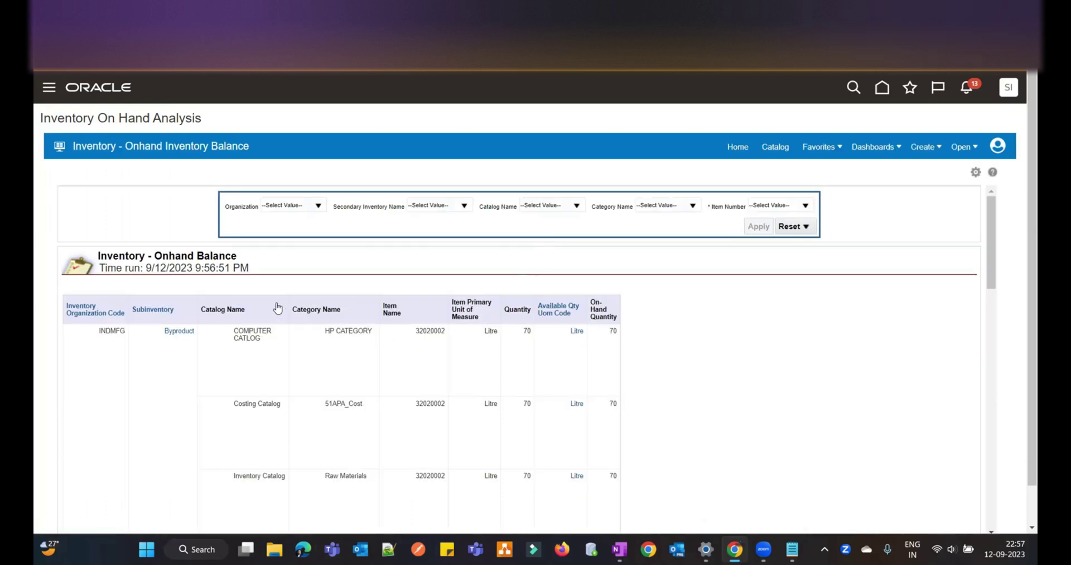
scroll(271, 311, "down", 10)
scroll(476, 342, "up", 10)
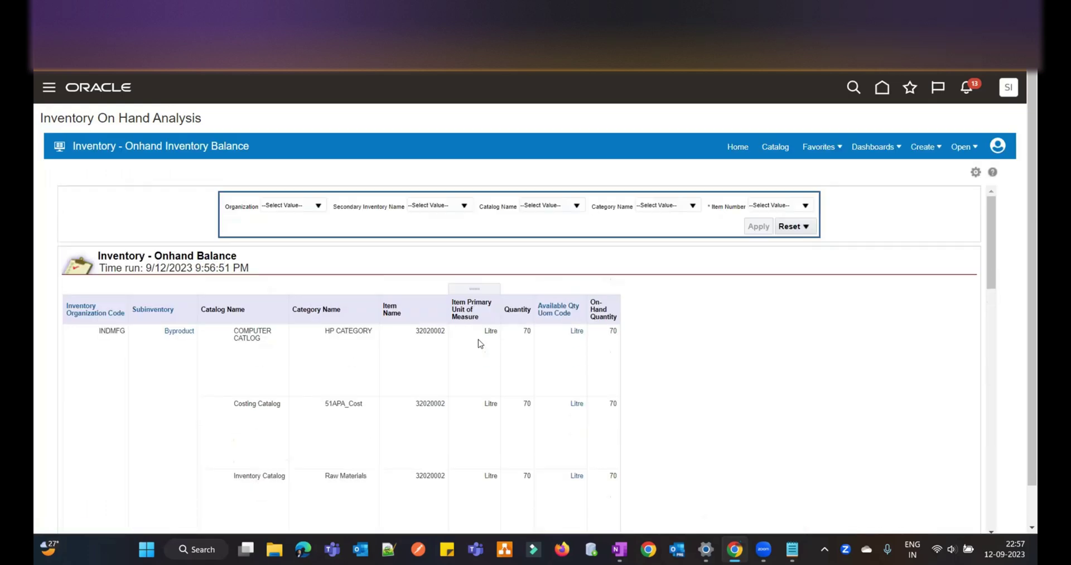
left_click(890, 92)
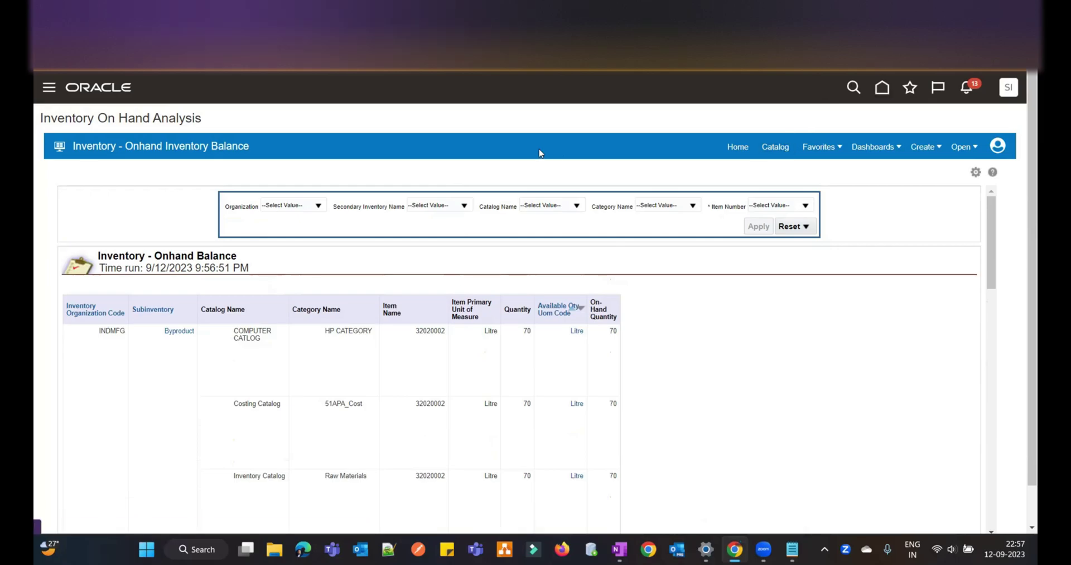